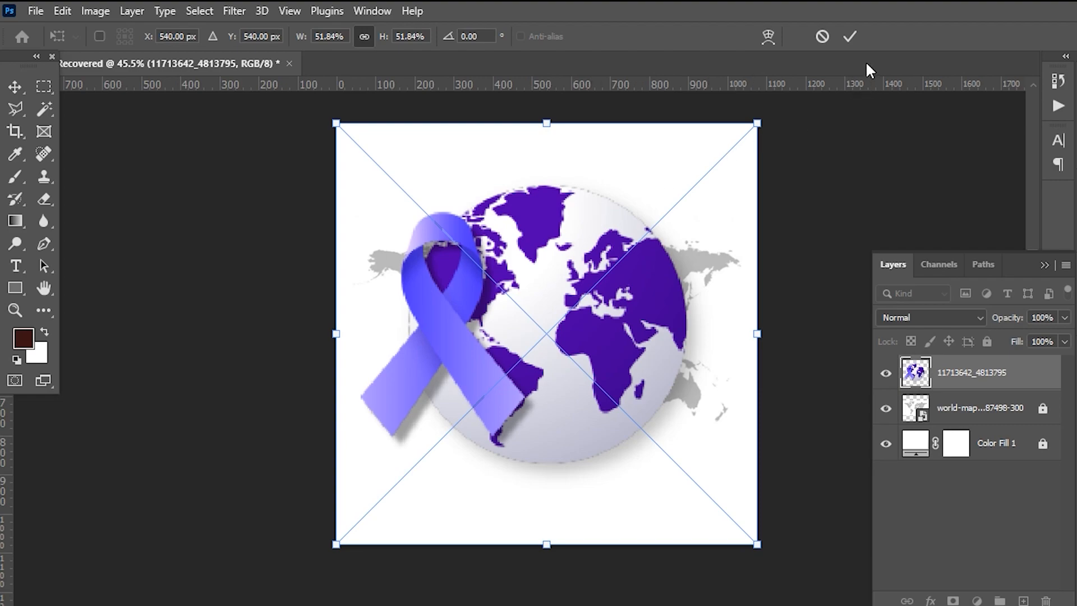
# Step: Place the ribbon-and-globe graphic and scale it down over the world map
pyautogui.click(849, 37)
pyautogui.hotkey('ctrl', 't')
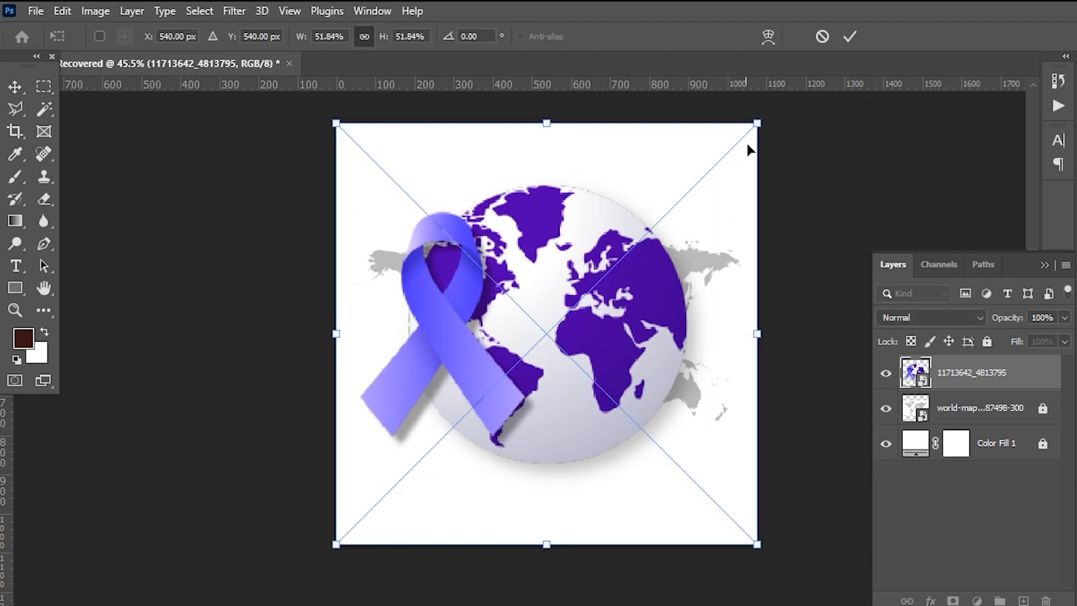
pyautogui.moveTo(758, 122); pyautogui.dragTo(732, 255)
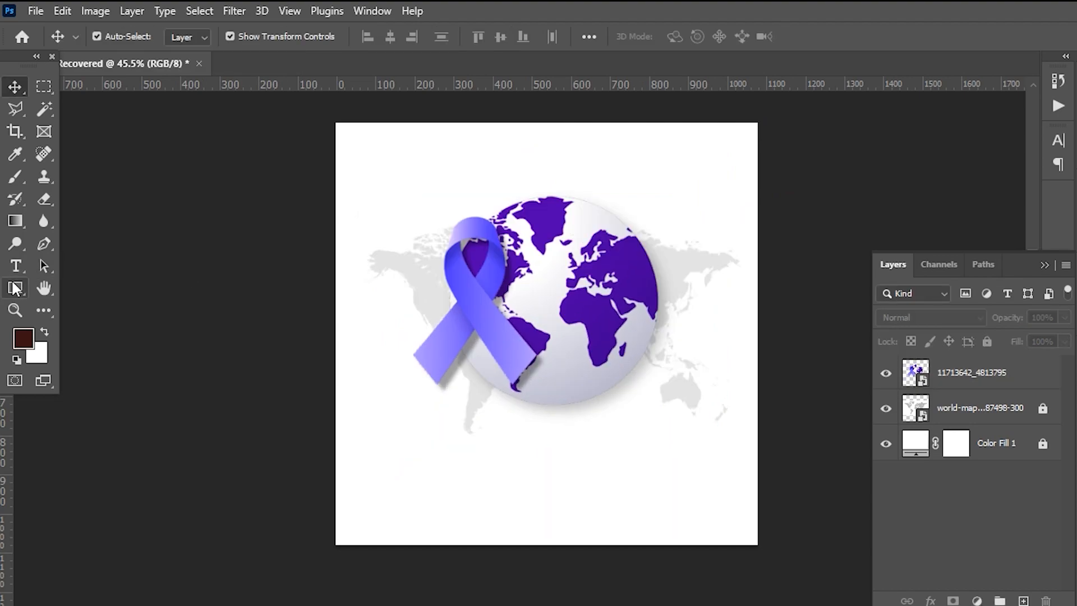
# Step: Draw an ellipse about 1266 × 1089 px over the canvas and move it up to about X -93, Y -475 px
pyautogui.click(16, 289)
pyautogui.click(89, 304)
pyautogui.scroll(2, 337, 140)
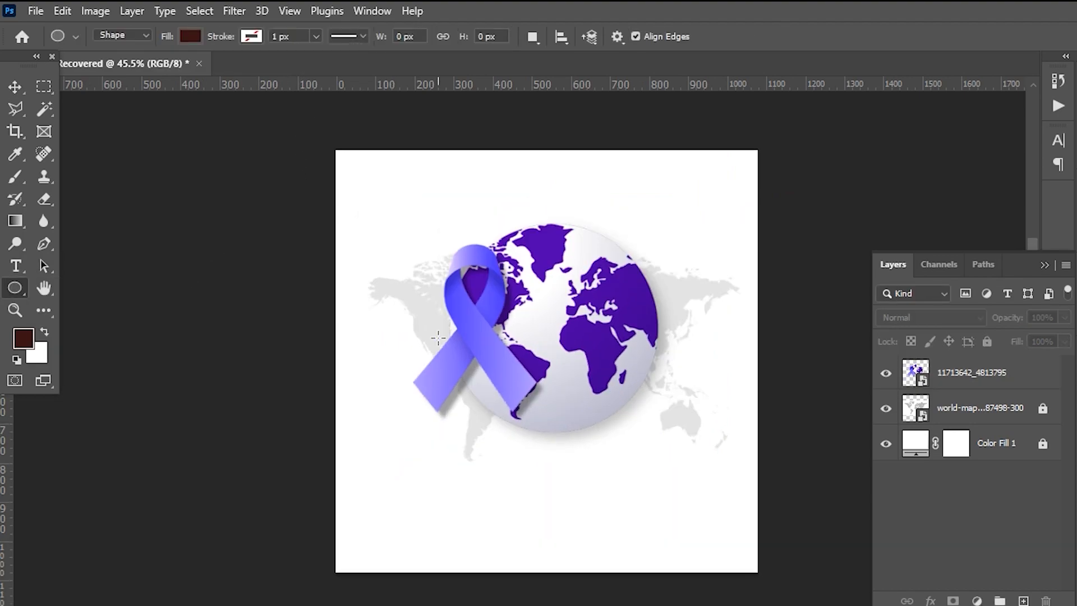
pyautogui.moveTo(309, 135); pyautogui.dragTo(803, 558)
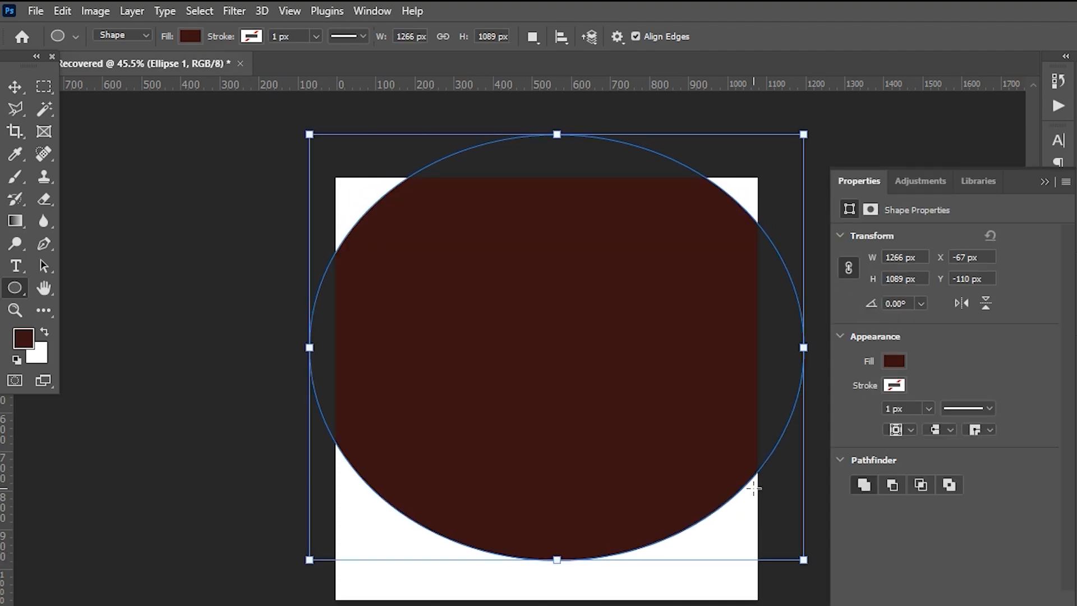
pyautogui.click(13, 86)
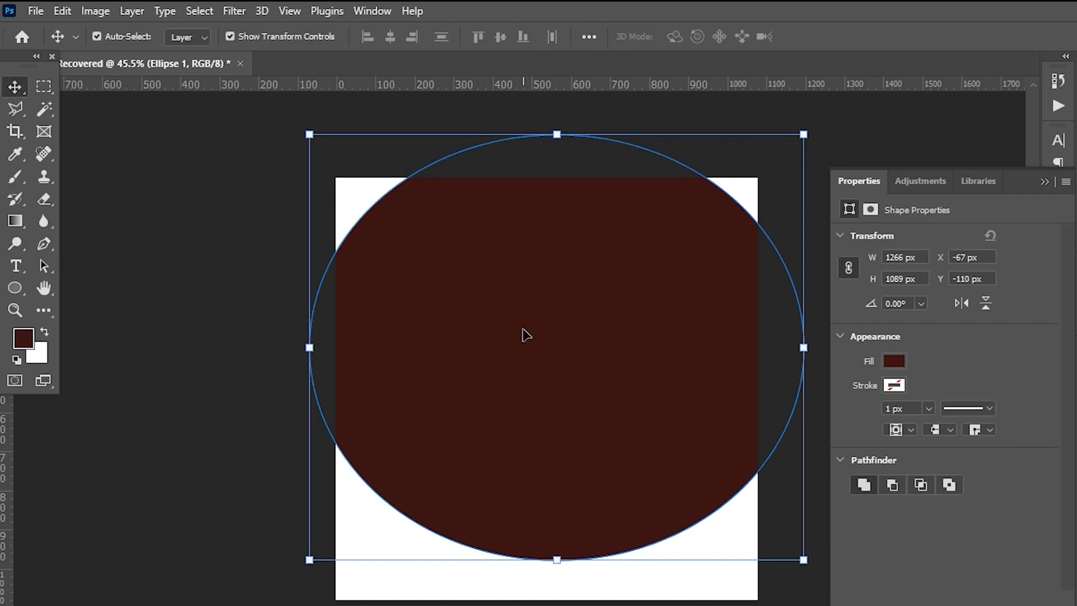
pyautogui.moveTo(526, 335); pyautogui.dragTo(516, 192)
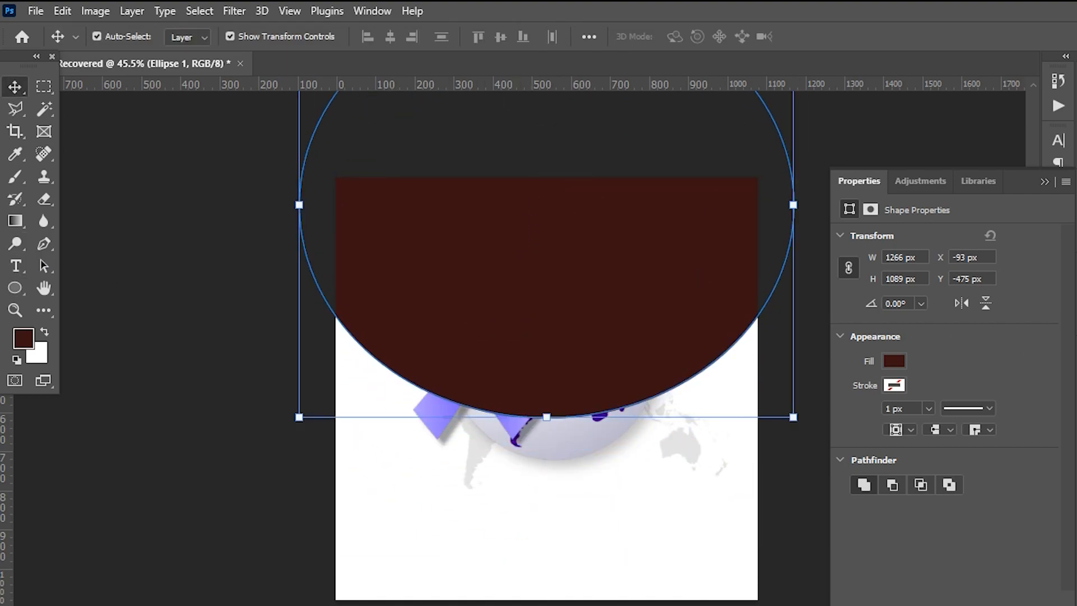
# Step: Move the Ellipse 1 layer below the ribbon-and-globe graphic in the layer order
pyautogui.press('F7')
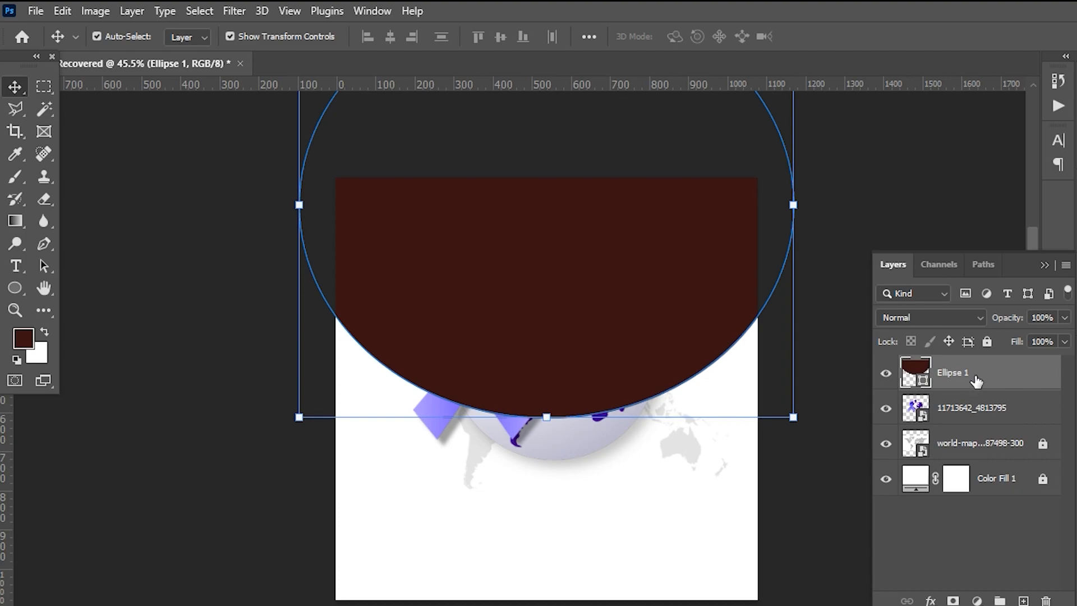
pyautogui.moveTo(976, 382); pyautogui.dragTo(914, 438)
pyautogui.click(803, 505)
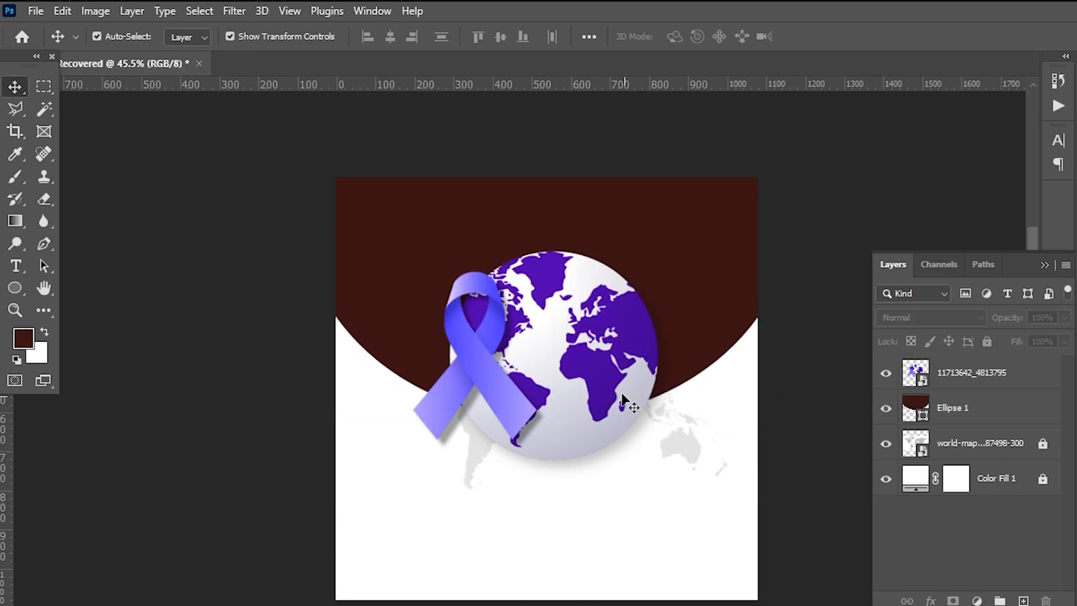
# Step: Move the ribbon-and-globe graphic slightly down and centre it horizontally on the canvas
pyautogui.moveTo(595, 349); pyautogui.dragTo(581, 396)
pyautogui.click(807, 355)
pyautogui.click(519, 403)
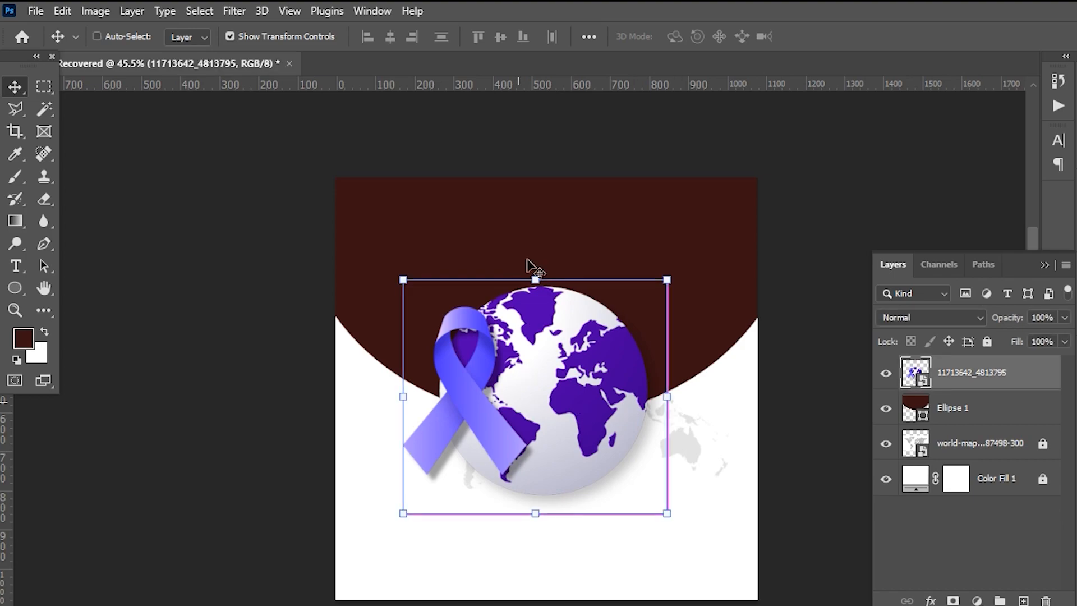
pyautogui.hotkey('ctrl', 'a')
pyautogui.click(390, 37)
pyautogui.hotkey('ctrl', 'd')
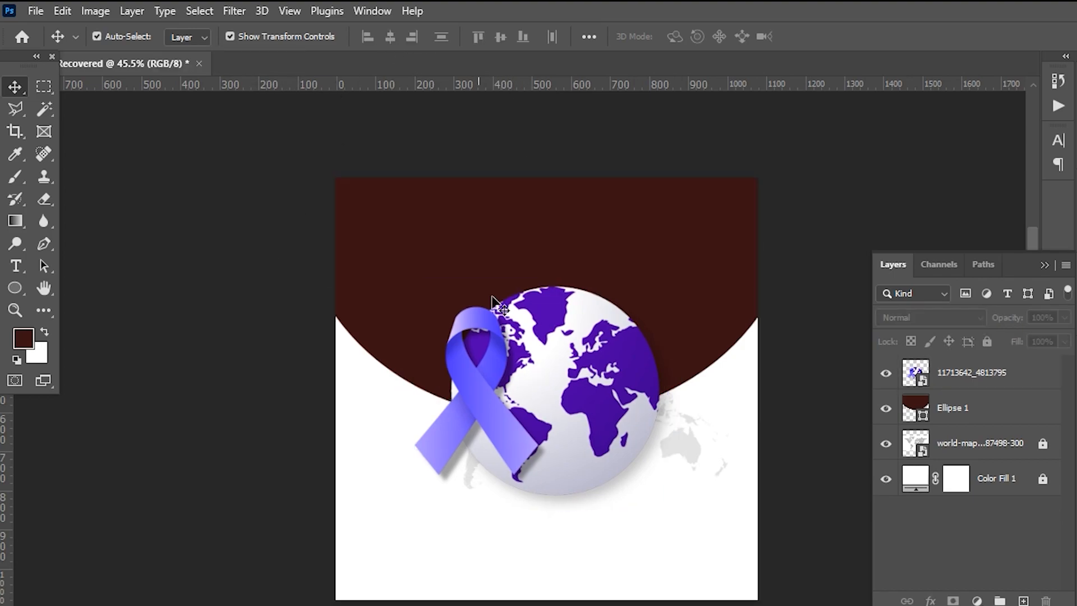
# Step: Sample the globe's purple (#42009b) as the foreground colour and fill the ellipse with it
pyautogui.scroll(-2, 581, 306)
pyautogui.scroll(1, 580, 336)
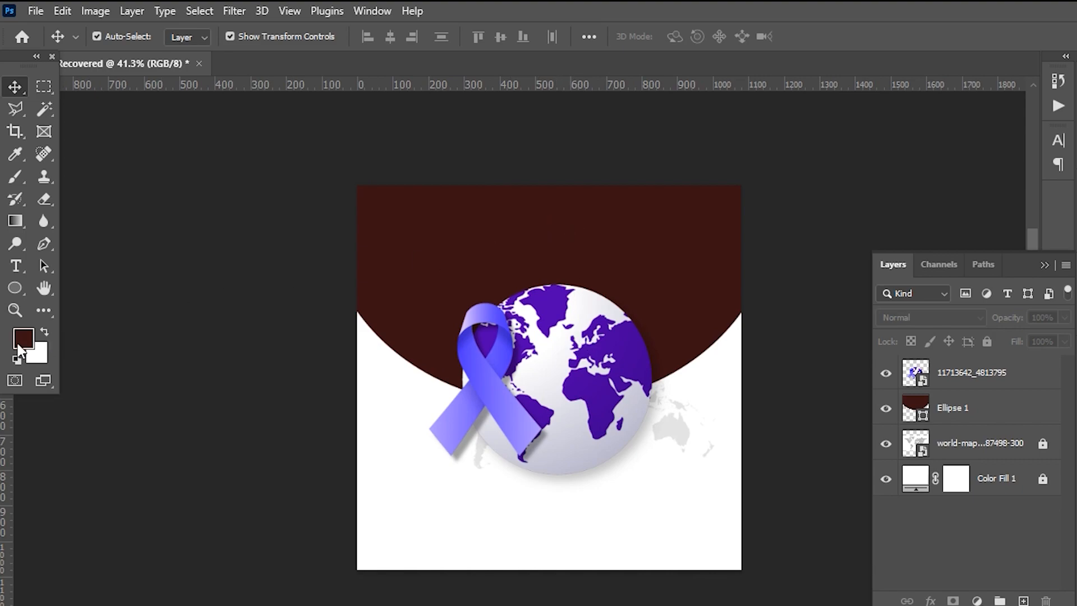
pyautogui.click(19, 345)
pyautogui.click(645, 348)
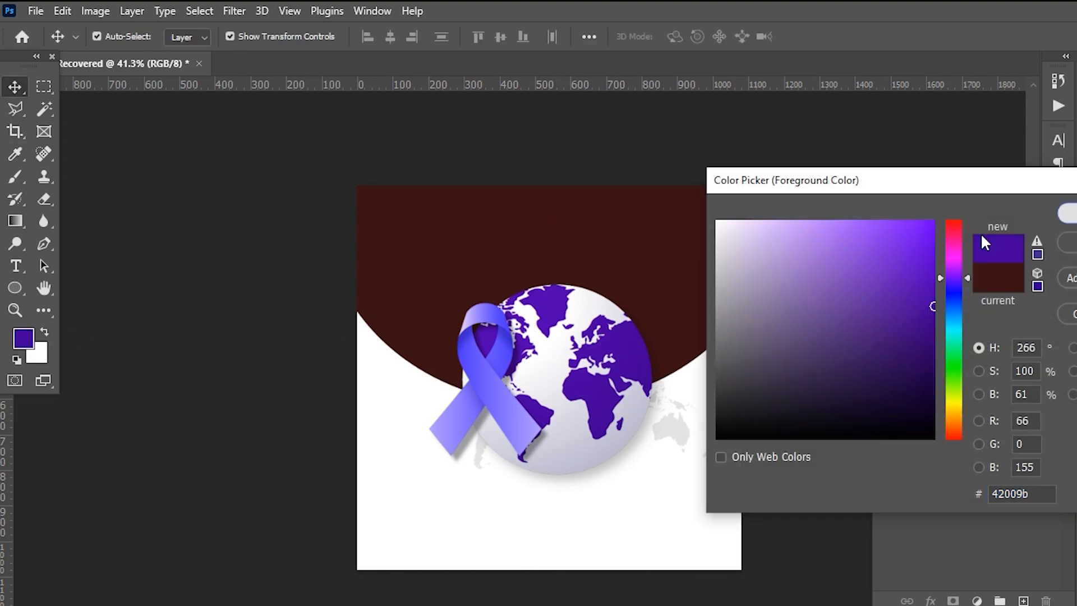
pyautogui.press('Return')
pyautogui.click(596, 227)
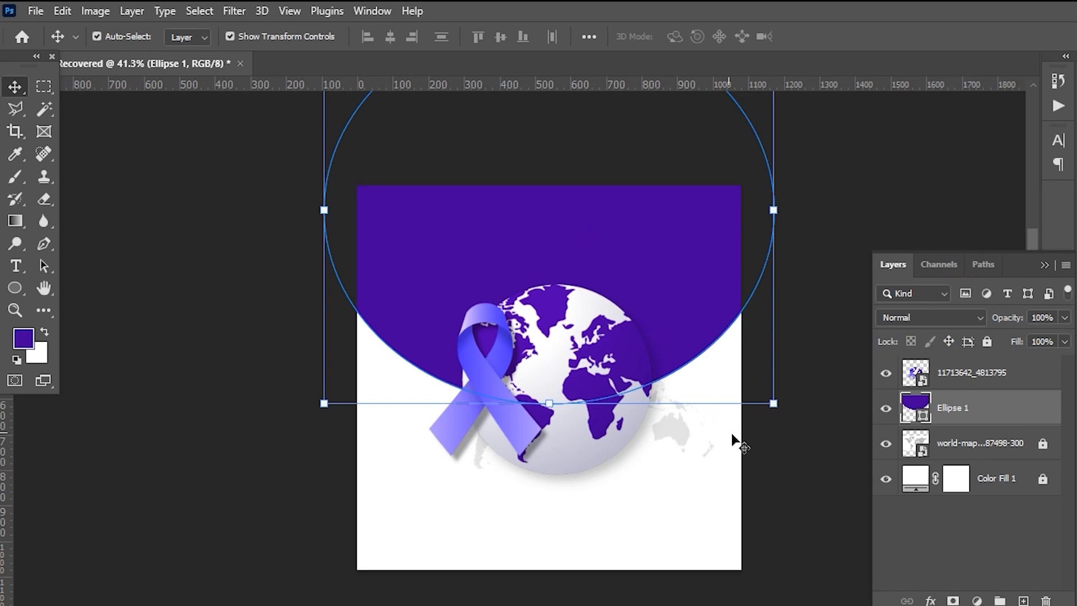
pyautogui.click(794, 513)
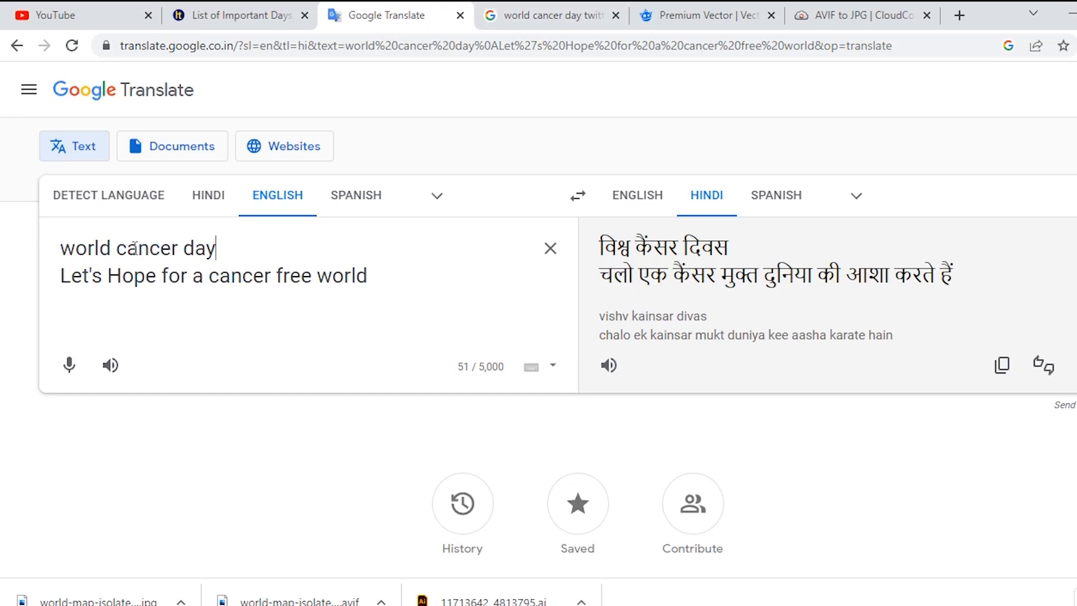
# Step: Copy "cancer day" from Google Translate and add it in Photoshop as a text line on the purple area above the globe
pyautogui.moveTo(116, 247); pyautogui.dragTo(258, 249)
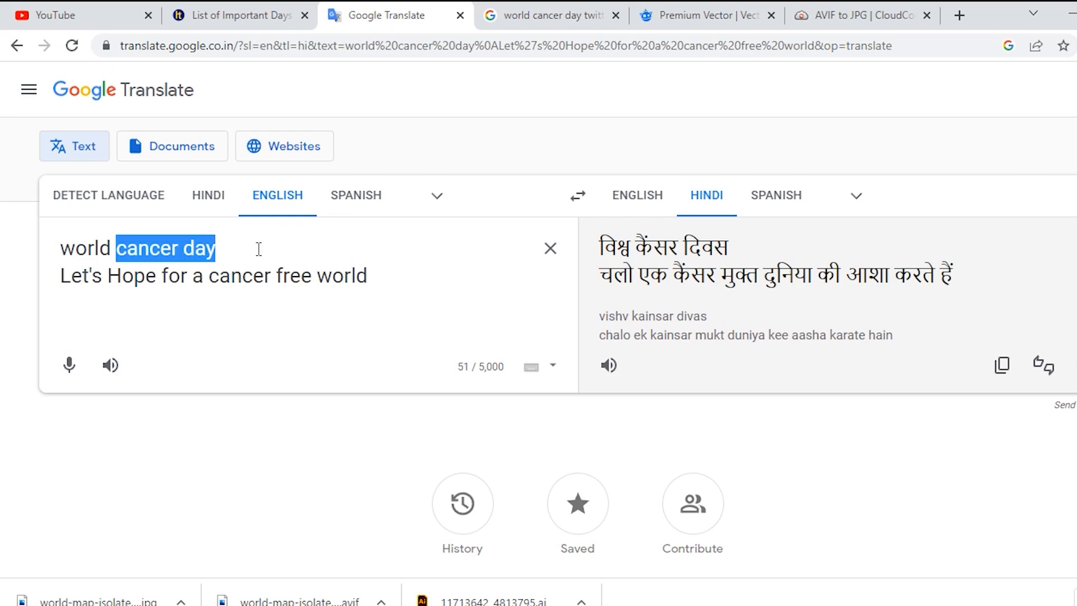
pyautogui.hotkey('alt', 'Tab')
pyautogui.click(15, 265)
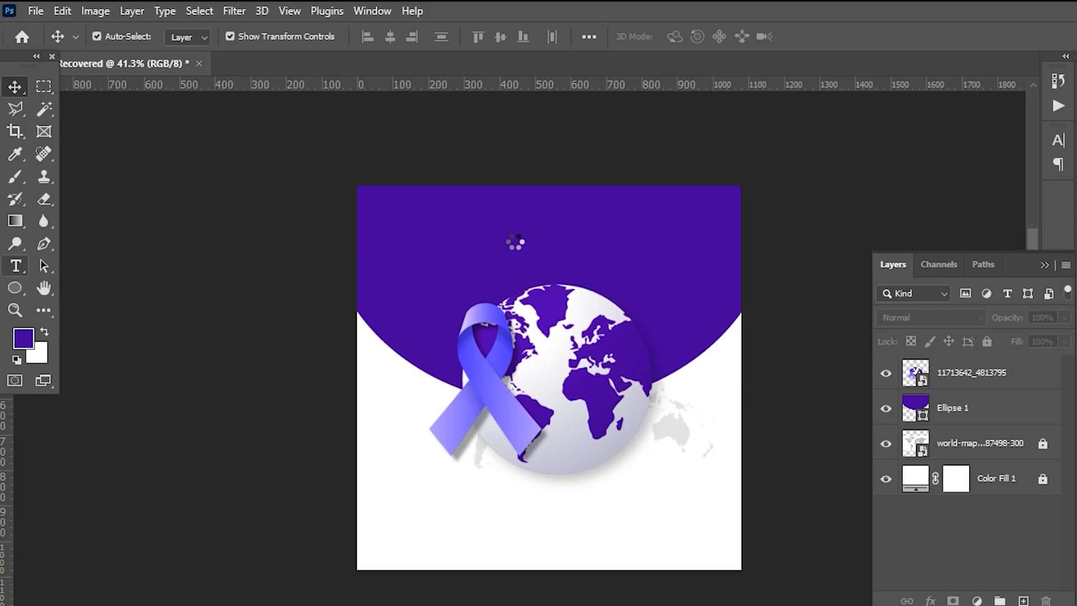
pyautogui.click(493, 242)
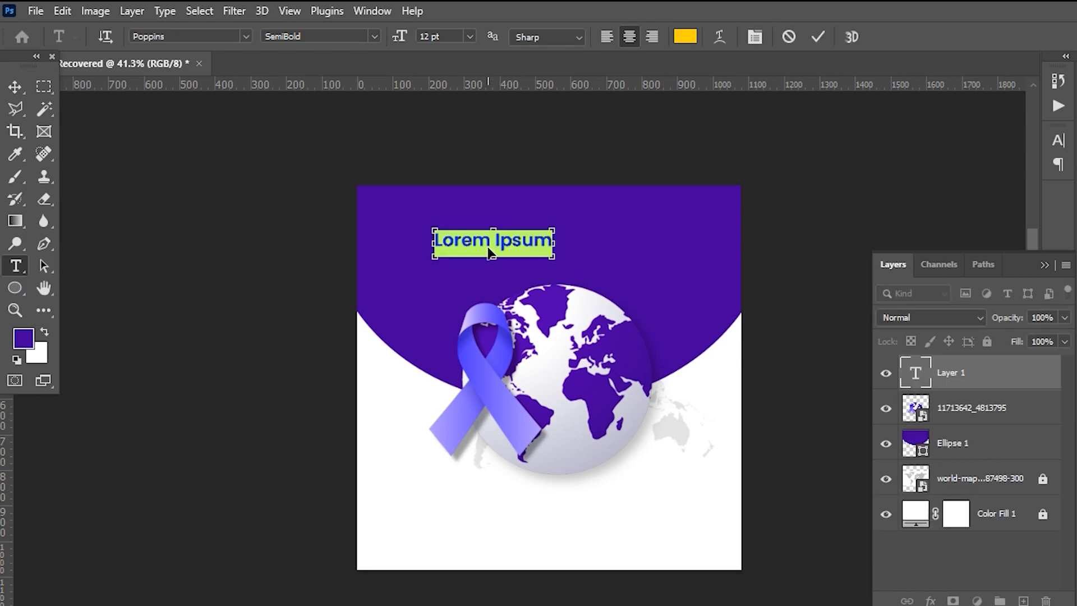
pyautogui.write('cancer day')
# Step: Format the "cancer day" text in Humanst521 BT Bold with all caps
pyautogui.hotkey('ctrl', 'a')
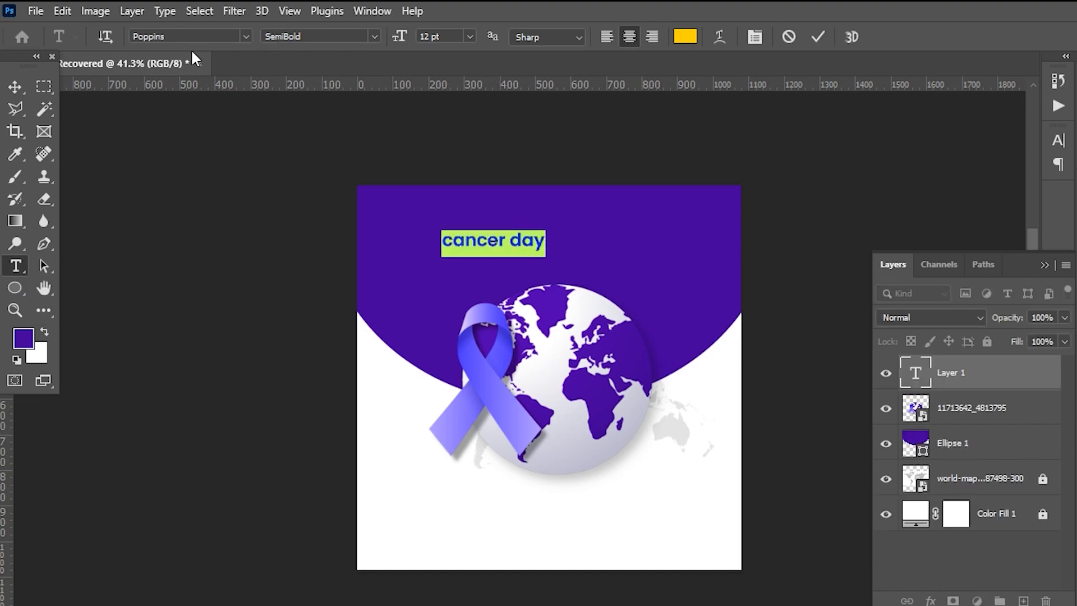
pyautogui.write('hum')
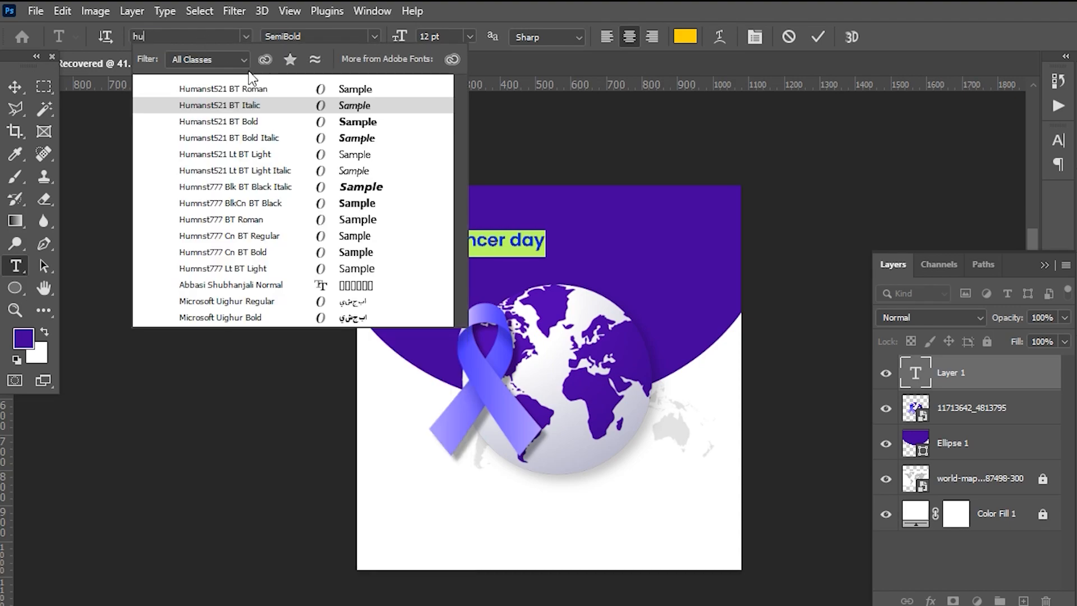
pyautogui.press('Return')
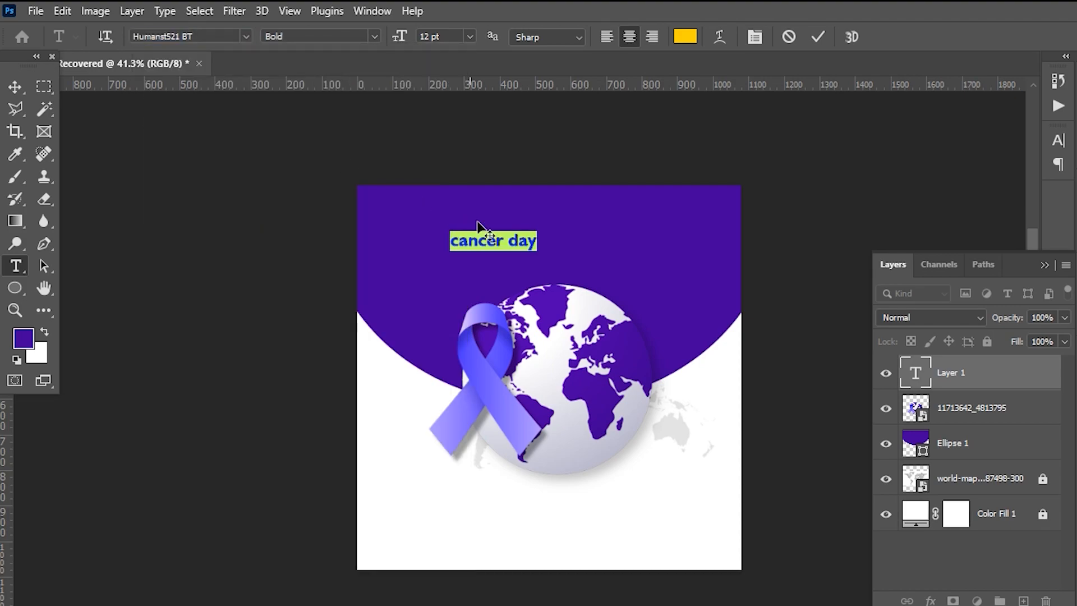
pyautogui.click(1059, 141)
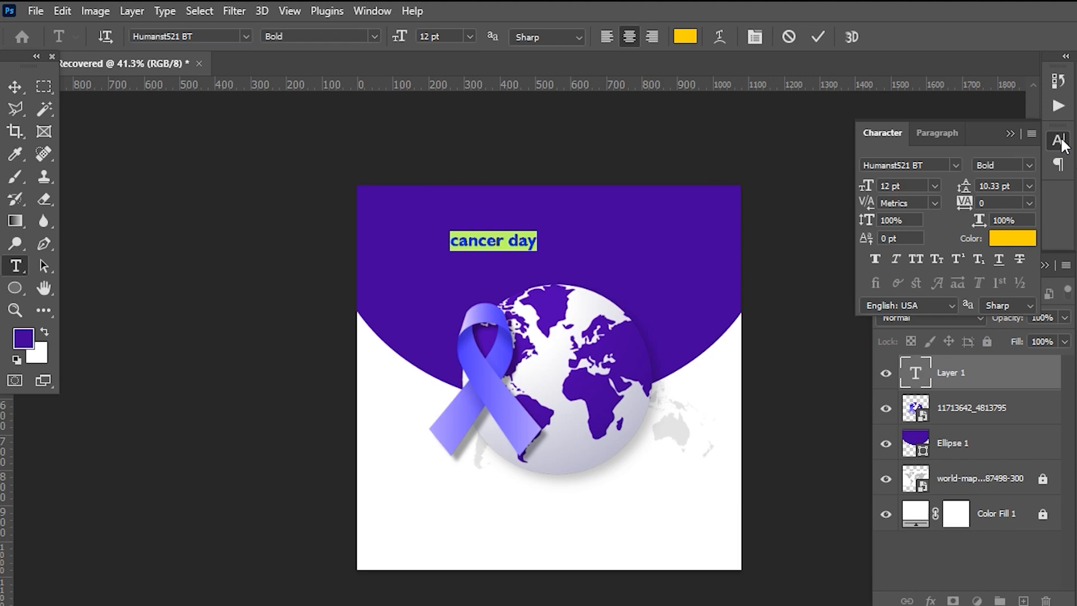
pyautogui.click(914, 259)
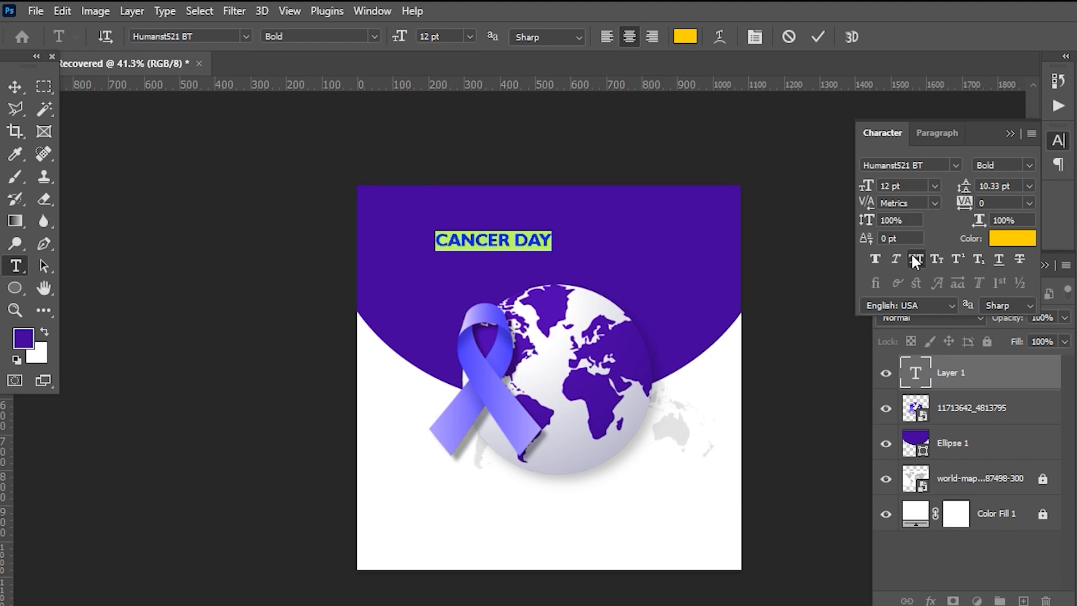
pyautogui.click(817, 37)
# Step: Enlarge the CANCER DAY text to about 24.2 pt and centre it horizontally on the canvas
pyautogui.click(15, 87)
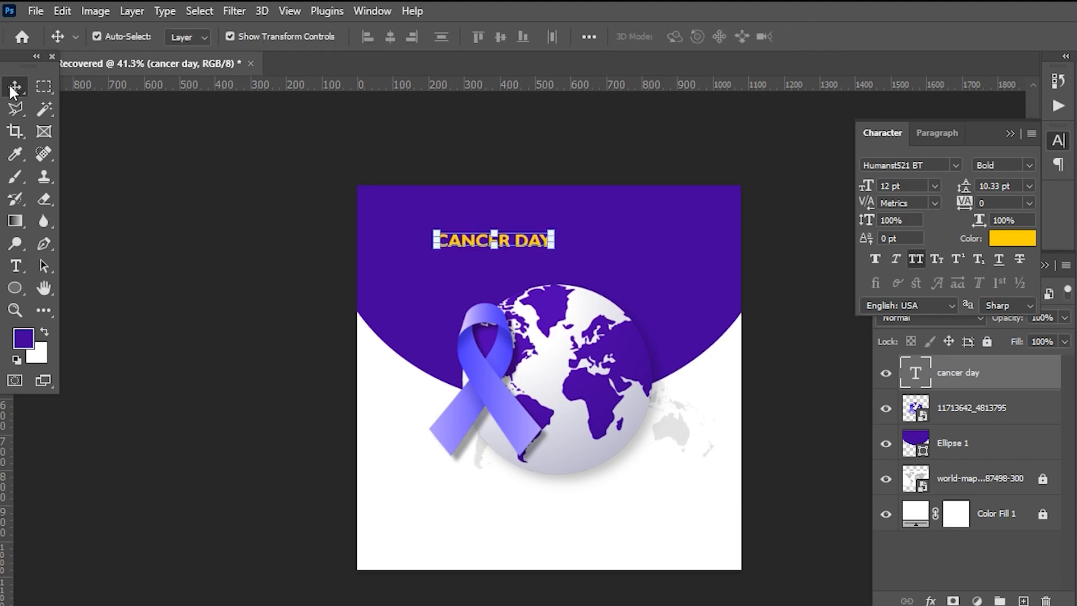
pyautogui.hotkey('ctrl', 'a')
pyautogui.click(390, 37)
pyautogui.hotkey('ctrl', 'd')
pyautogui.hotkey('ctrl', 't')
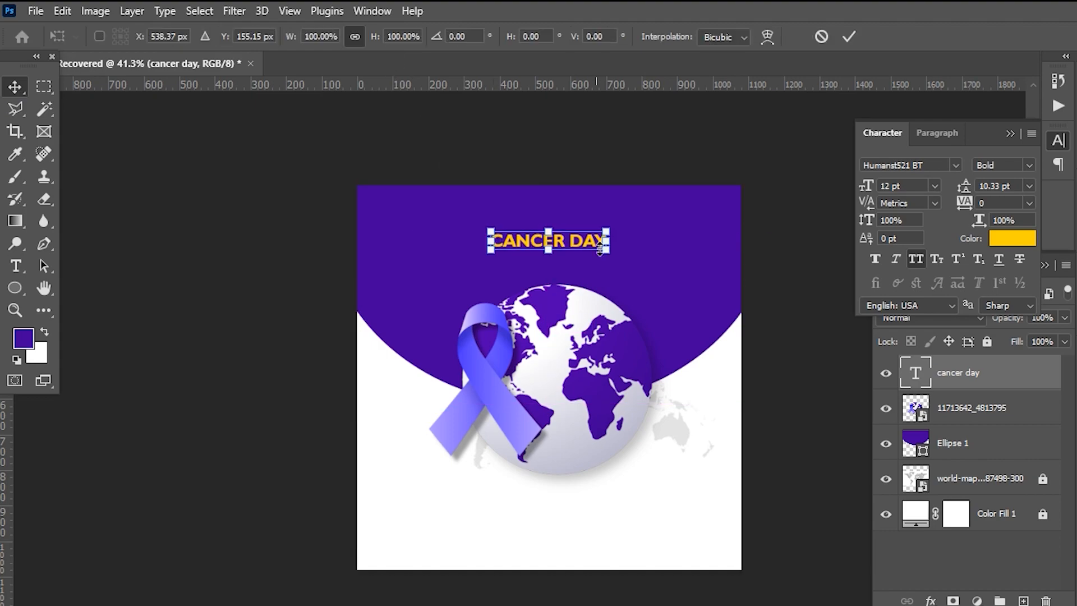
pyautogui.moveTo(608, 230); pyautogui.dragTo(668, 233)
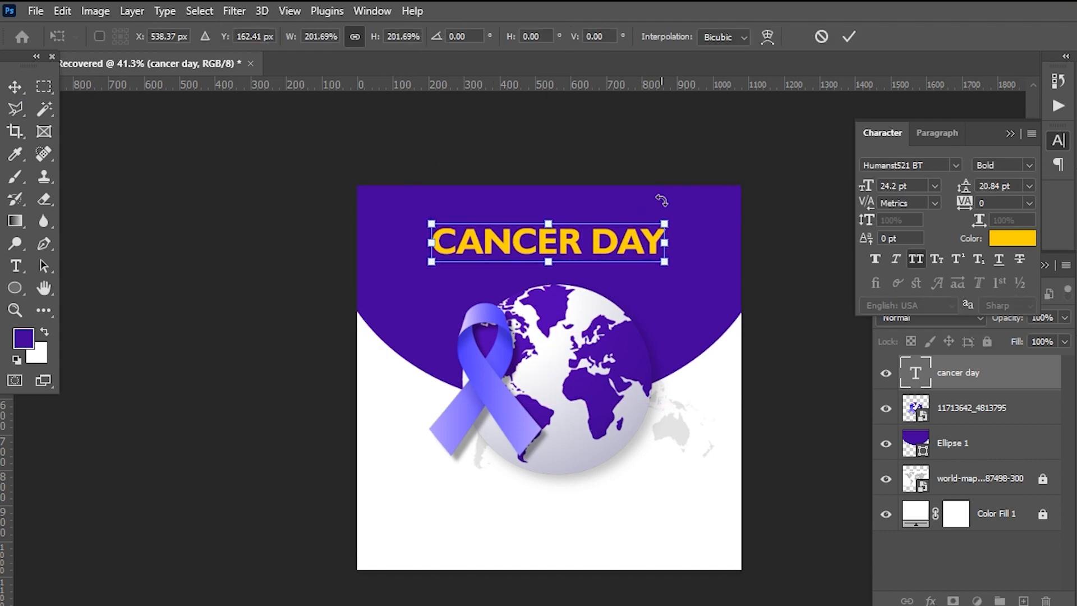
pyautogui.press('Return')
pyautogui.hotkey('ctrl', 'a')
pyautogui.click(390, 37)
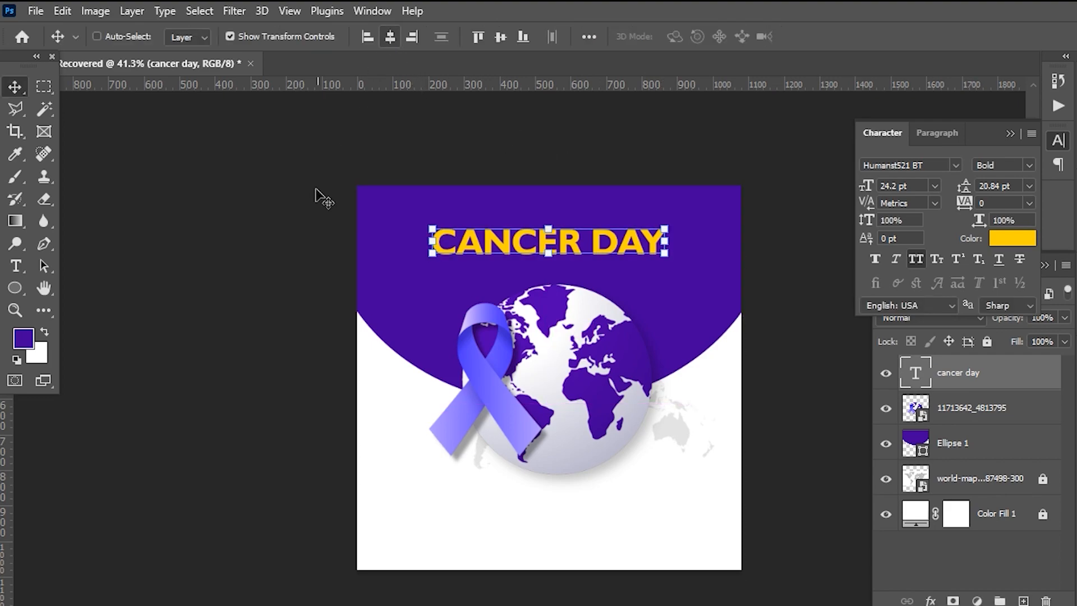
pyautogui.click(551, 373)
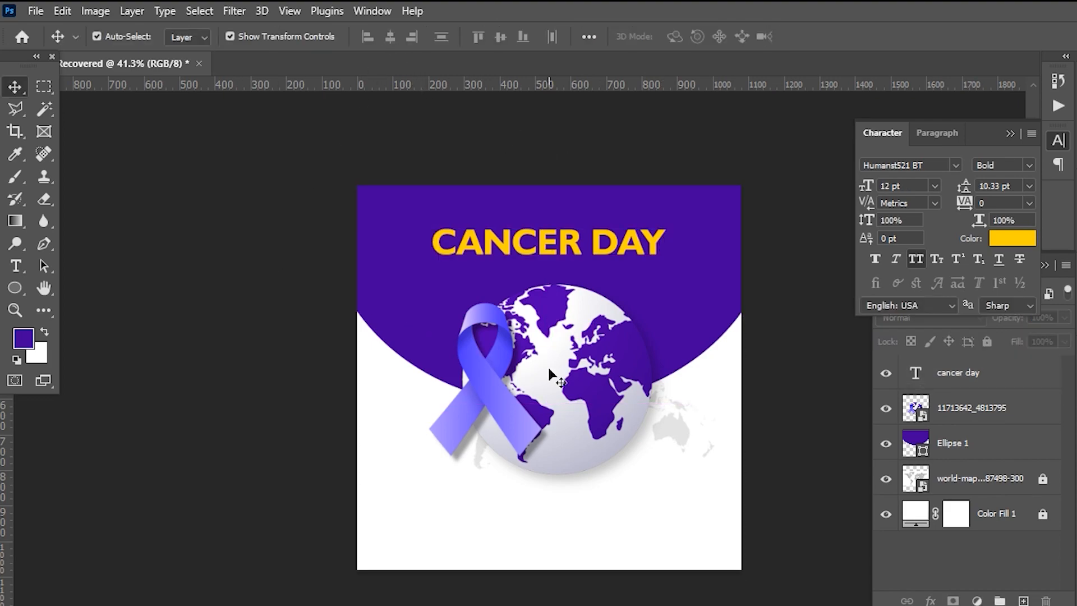
# Step: Nudge the CANCER DAY text down until it sits just above the globe
pyautogui.click(281, 233)
pyautogui.click(561, 250)
pyautogui.press('Down')
pyautogui.press('Down')
pyautogui.press('Down')
pyautogui.press('Down')
pyautogui.press('Down')
pyautogui.press('Down')
pyautogui.press('Down')
pyautogui.press('Down')
pyautogui.press('Down')
pyautogui.press('Down')
pyautogui.press('Down')
pyautogui.press('Down')
pyautogui.press('Down')
pyautogui.press('Down')
pyautogui.press('Down')
pyautogui.press('Down')
pyautogui.press('Down')
pyautogui.press('Down')
pyautogui.press('Down')
pyautogui.press('Down')
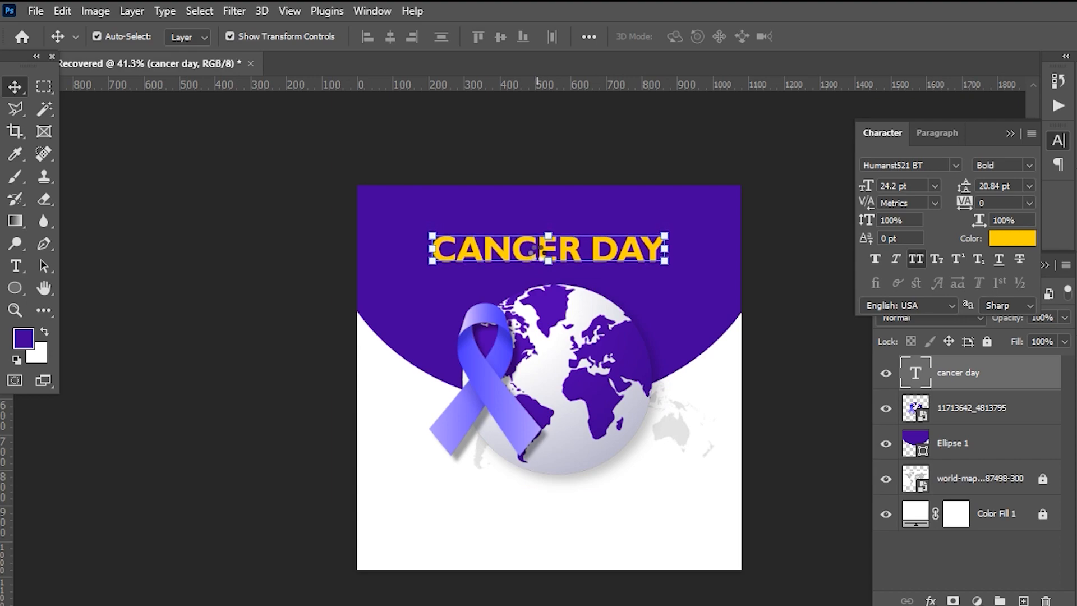
pyautogui.press('Down')
pyautogui.press('Down')
pyautogui.press('Down')
pyautogui.press('Down')
pyautogui.press('Down')
pyautogui.press('Down')
pyautogui.press('Down')
pyautogui.press('Down')
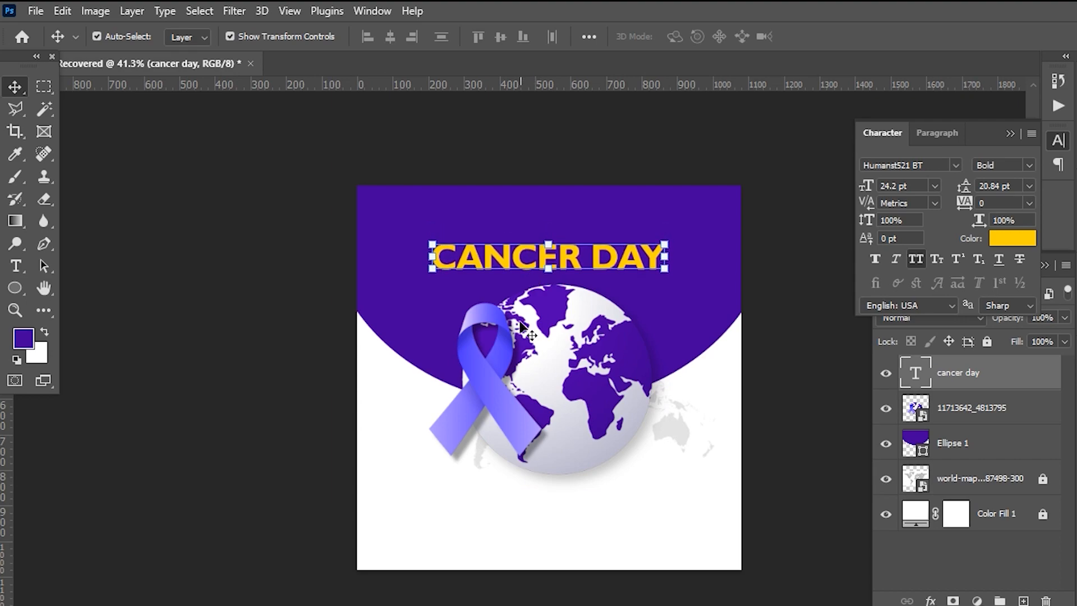
pyautogui.click(229, 341)
pyautogui.click(515, 268)
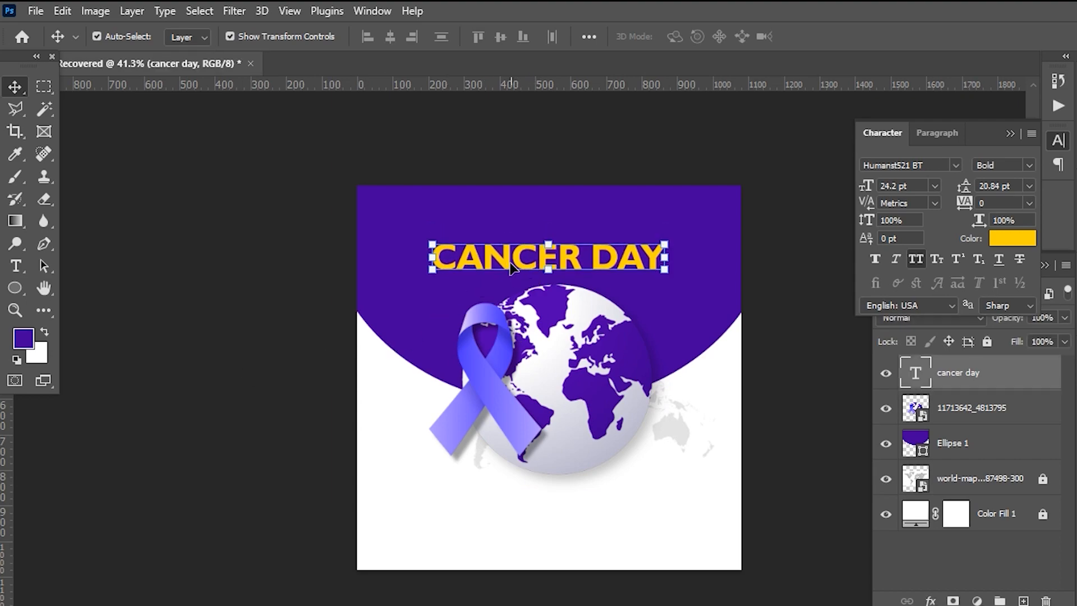
pyautogui.click(290, 343)
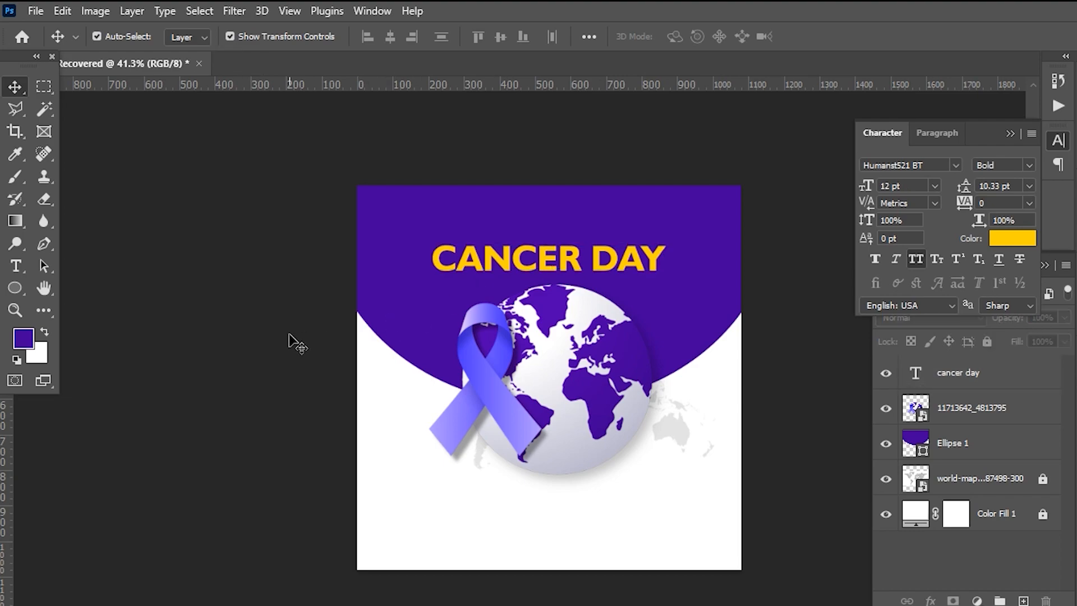
# Step: Duplicate the CANCER DAY text directly above the original and set the copy's font to Poppins Regular
pyautogui.moveTo(542, 264); pyautogui.dragTo(542, 230)
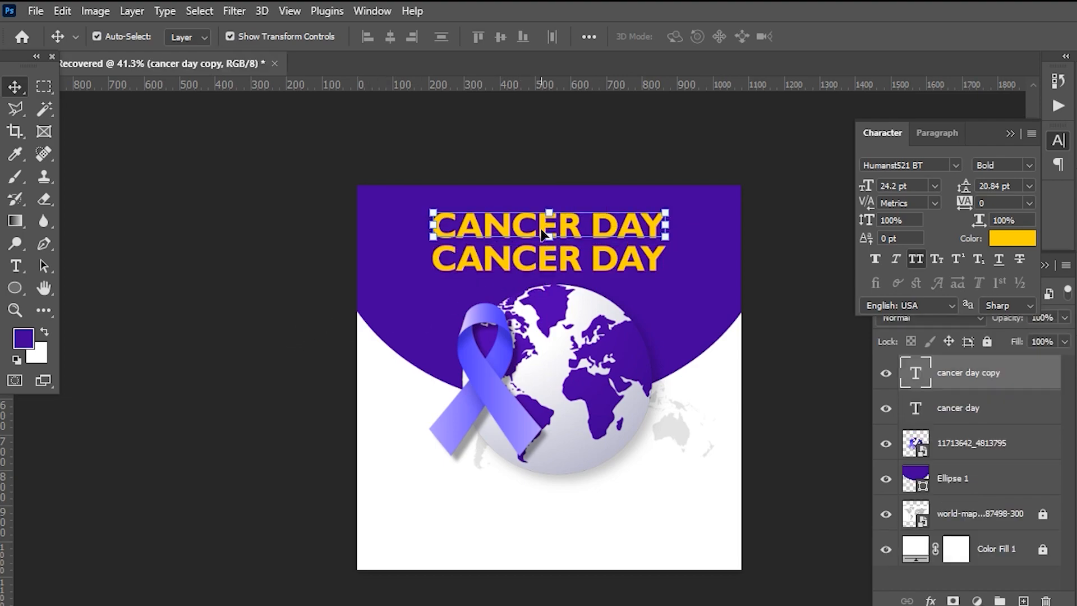
pyautogui.doubleClick(541, 226)
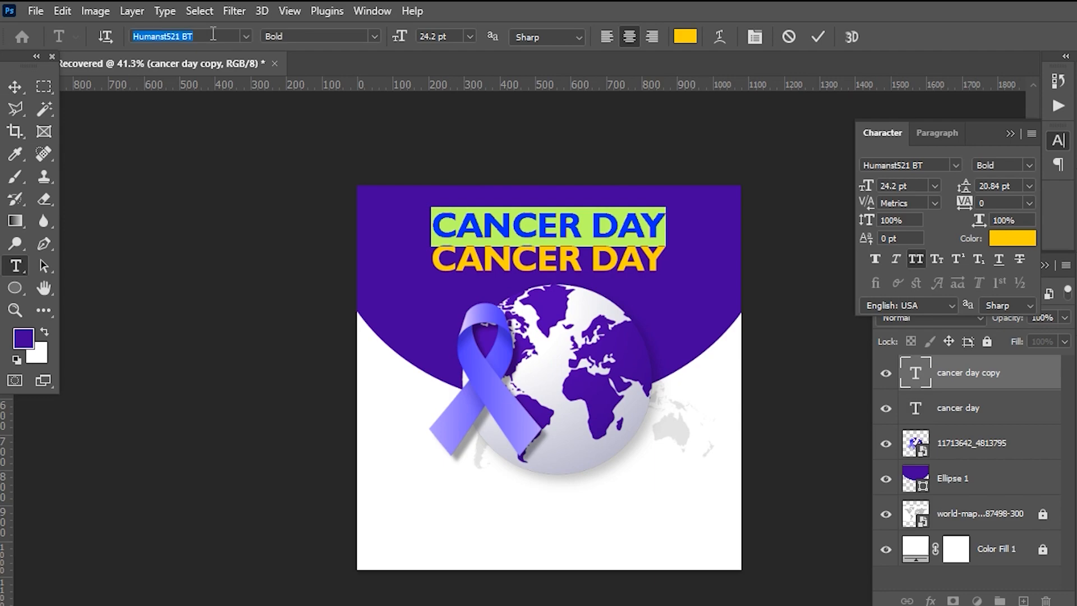
pyautogui.write('poppins')
pyautogui.click(347, 196)
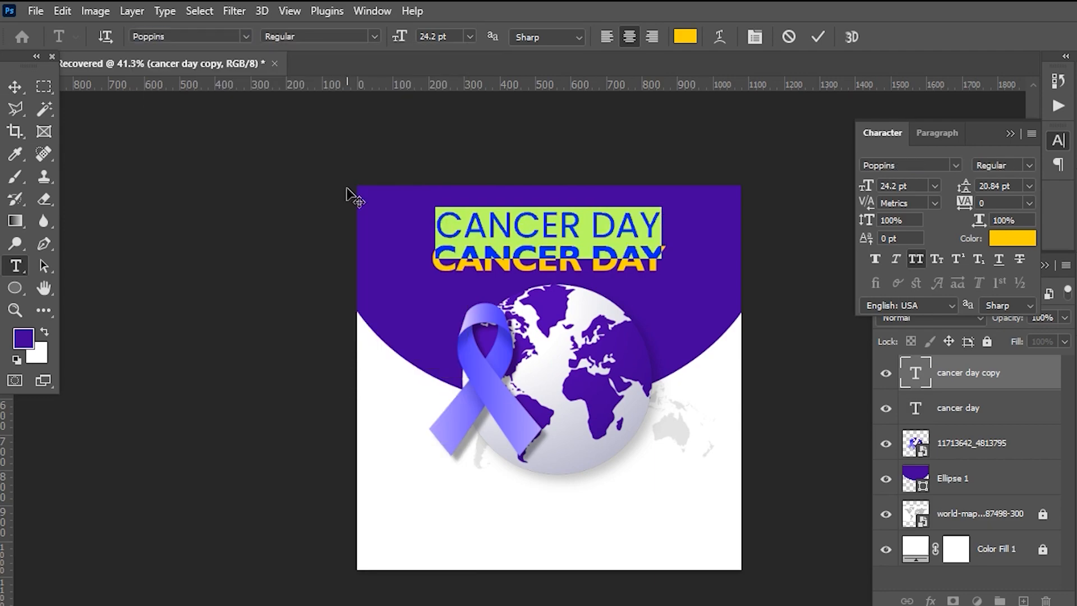
# Step: Replace the duplicated CANCER DAY text with "world", copied from the Google Translate page in Chrome
pyautogui.hotkey('alt', 'Tab')
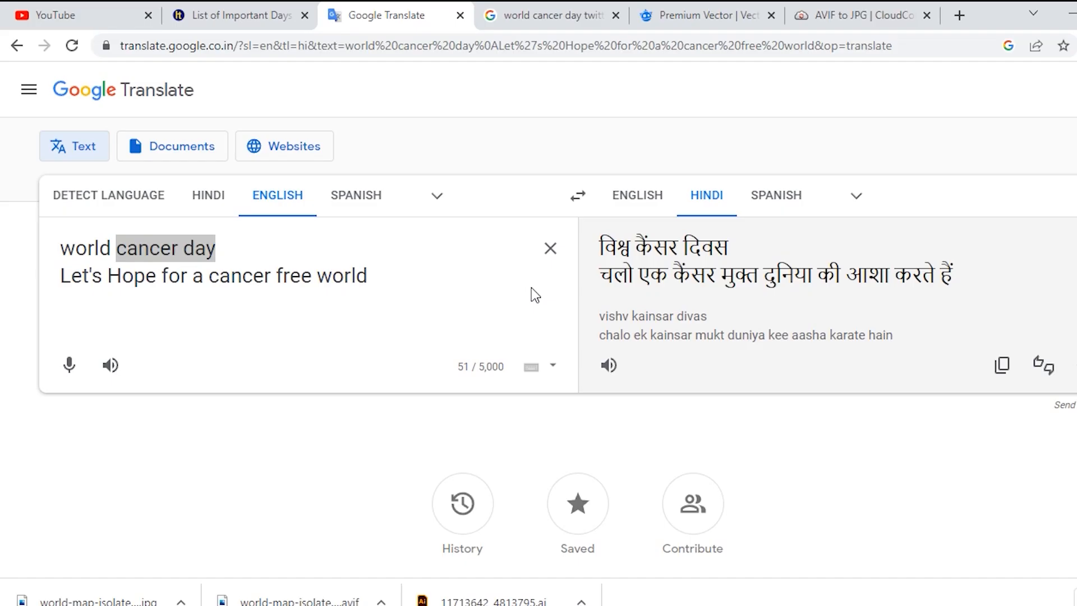
pyautogui.moveTo(115, 242); pyautogui.dragTo(39, 252)
pyautogui.hotkey('alt', 'Tab')
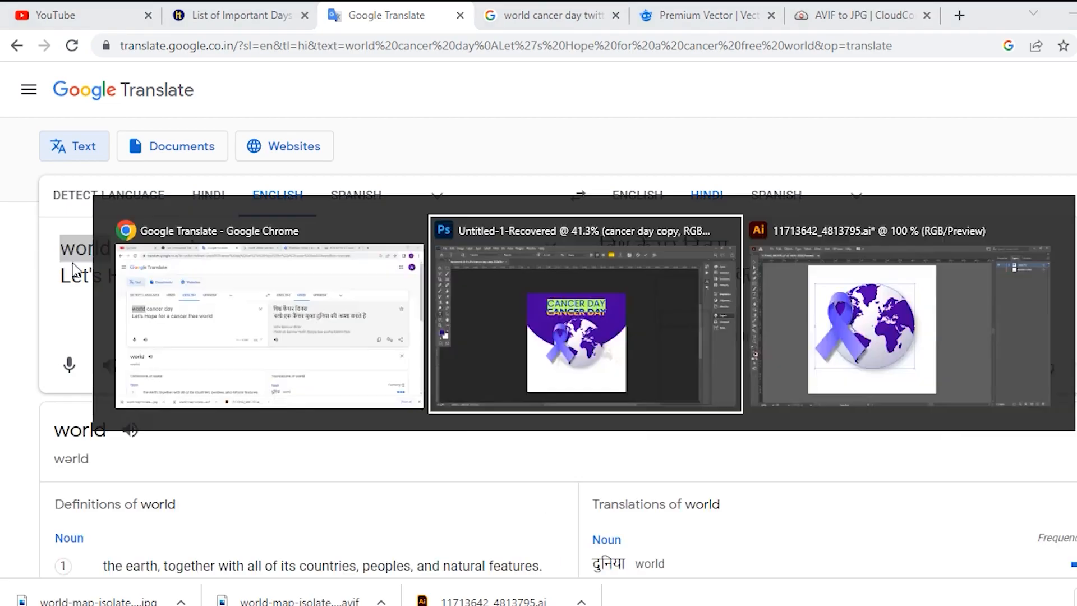
pyautogui.click(537, 222)
pyautogui.hotkey('ctrl', 'a')
pyautogui.write('WORLD')
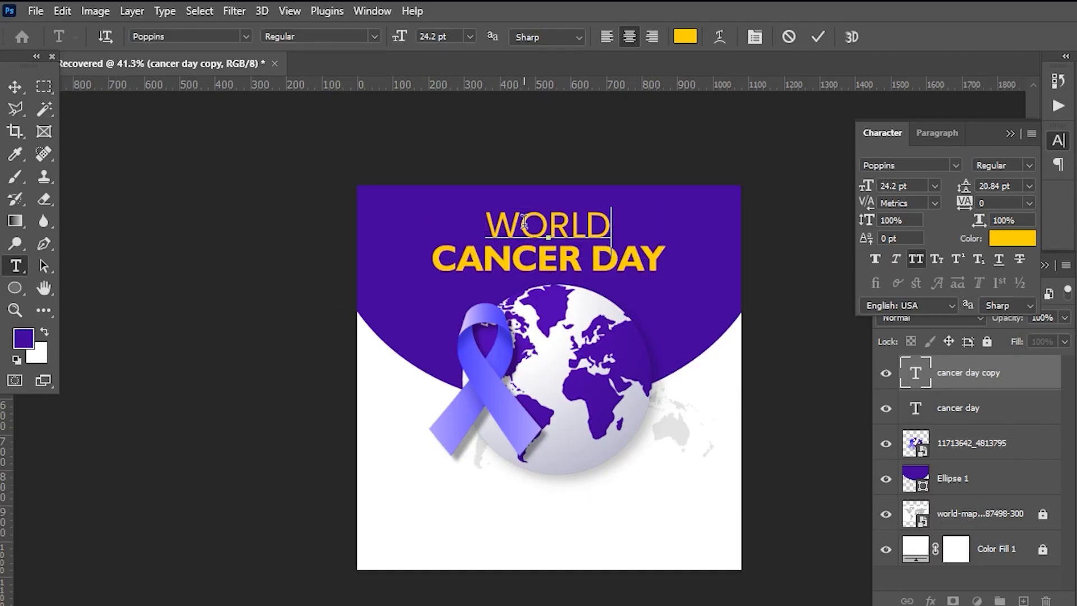
pyautogui.hotkey('ctrl', 'Return')
# Step: Scale the WORLD text down to about 11.12 pt
pyautogui.press('v')
pyautogui.scroll(2, 549, 215)
pyautogui.hotkey('ctrl', 't')
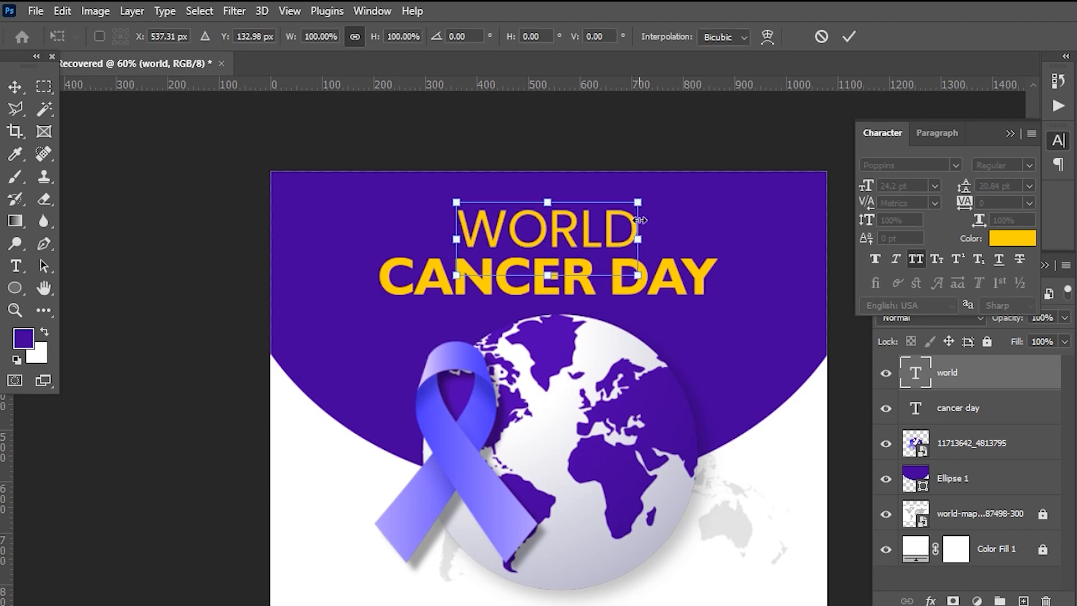
pyautogui.scroll(2, 639, 220)
pyautogui.moveTo(659, 198); pyautogui.dragTo(596, 224)
pyautogui.press('Return')
# Step: Centre the WORLD text horizontally on the canvas and nudge it down closer to CANCER DAY
pyautogui.hotkey('ctrl', 'a')
pyautogui.click(391, 37)
pyautogui.hotkey('ctrl', 'd')
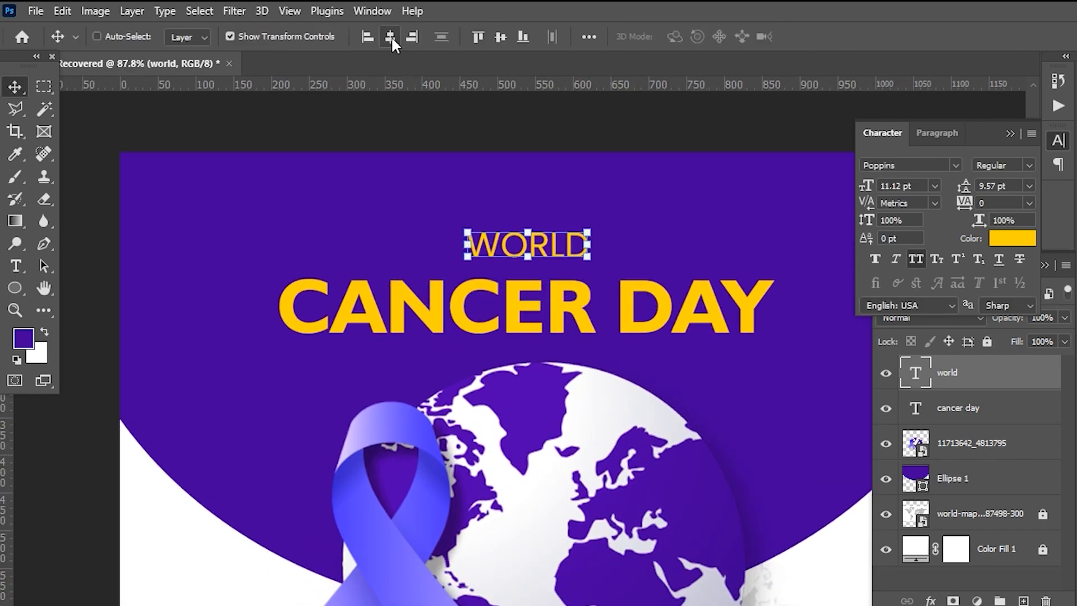
pyautogui.hotkey('shift', 'Down')
pyautogui.scroll(-6, 523, 246)
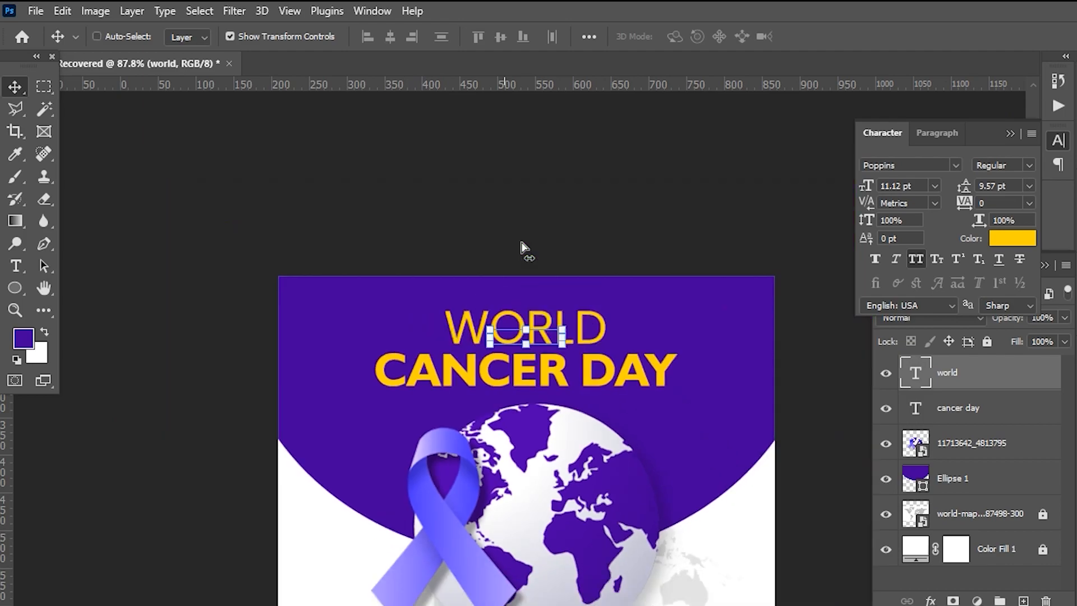
pyautogui.click(696, 246)
# Step: Enlarge the WORLD text slightly to about 12.68 pt, keeping its centre in place
pyautogui.scroll(8, 559, 190)
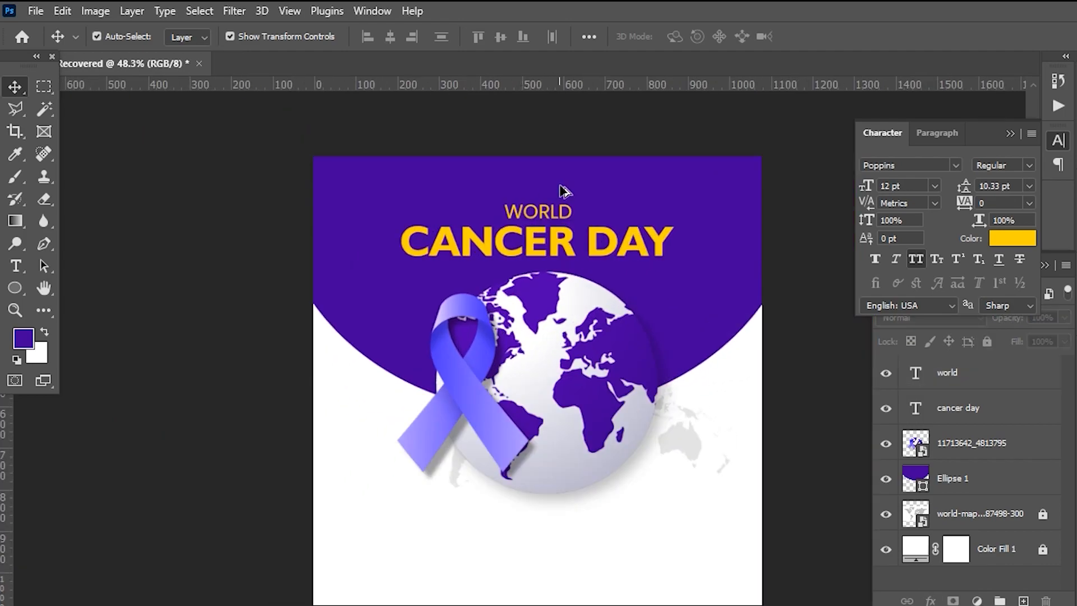
pyautogui.click(549, 227)
pyautogui.hotkey('ctrl', 't')
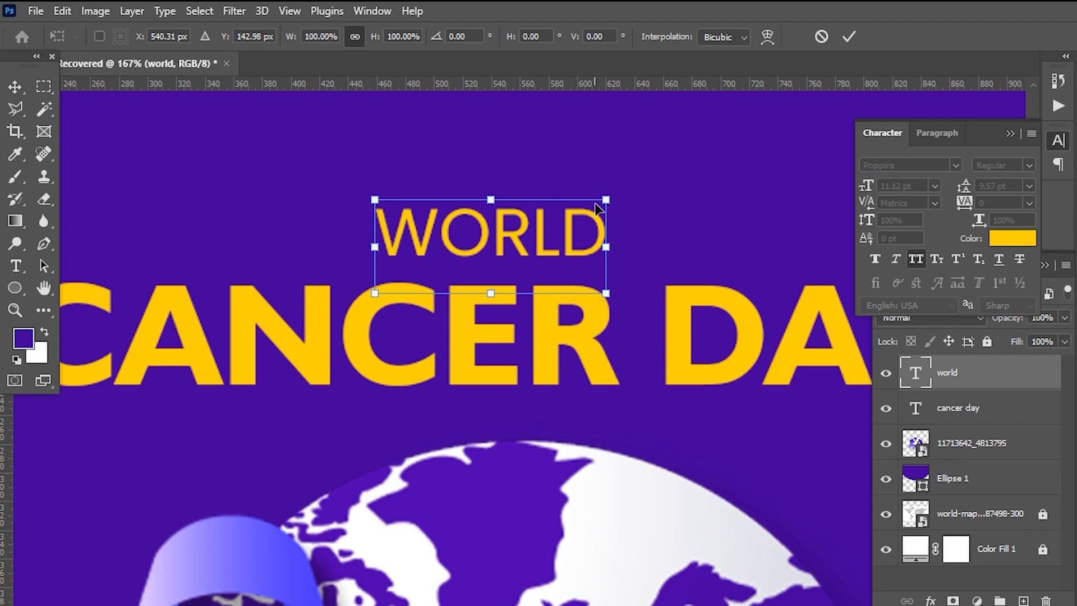
pyautogui.moveTo(604, 203)
pyautogui.mouseDown()
pyautogui.moveTo(642, 197)
pyautogui.moveTo(620, 211)
pyautogui.mouseUp()
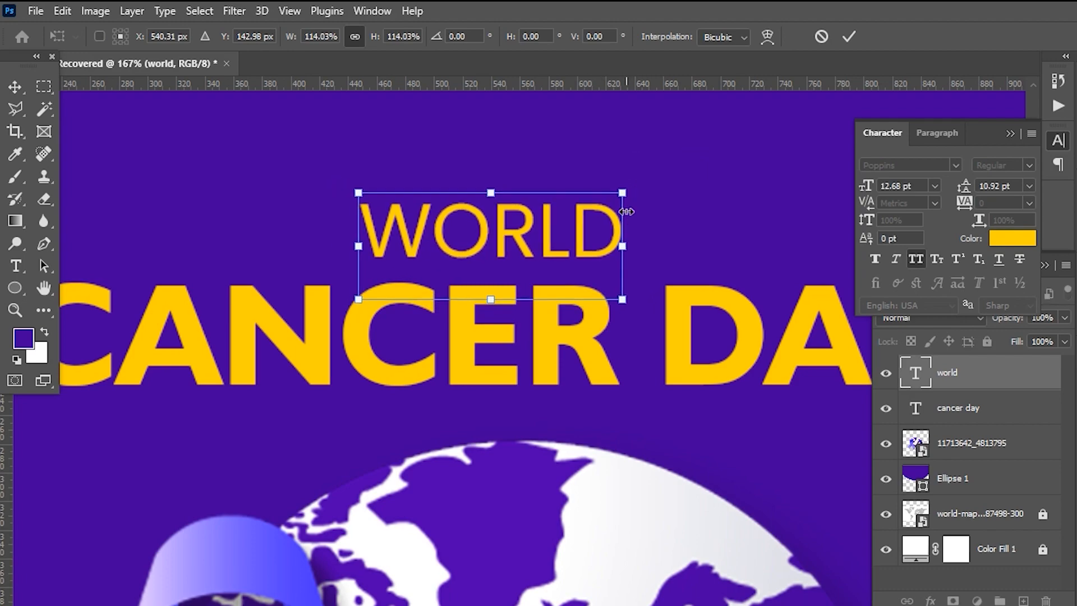
pyautogui.press('Return')
# Step: Change the WORLD text's font style to Poppins Light
pyautogui.doubleClick(517, 219)
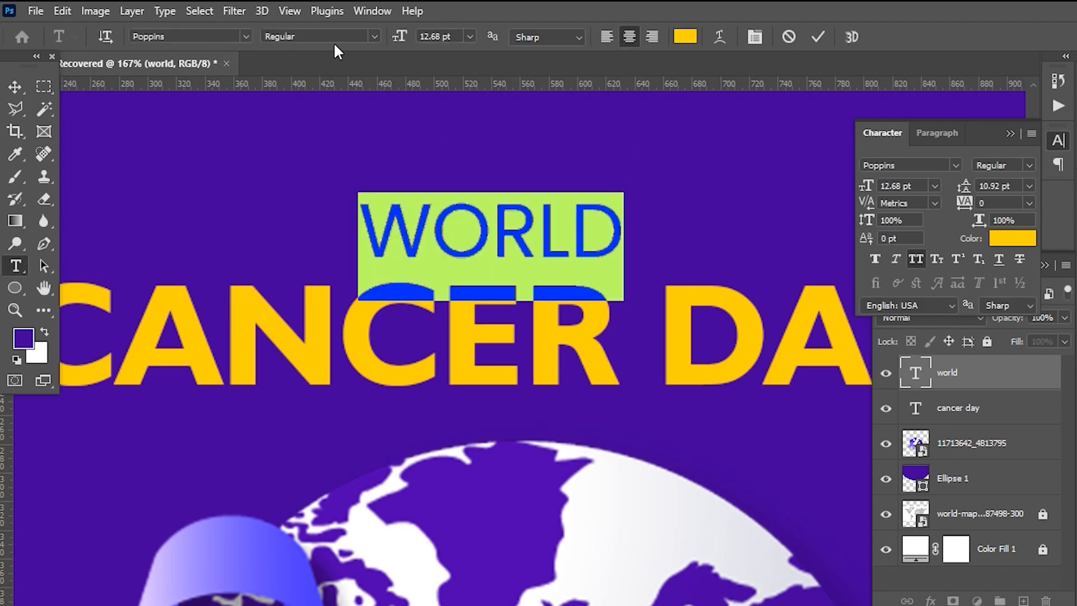
pyautogui.click(373, 36)
pyautogui.click(337, 106)
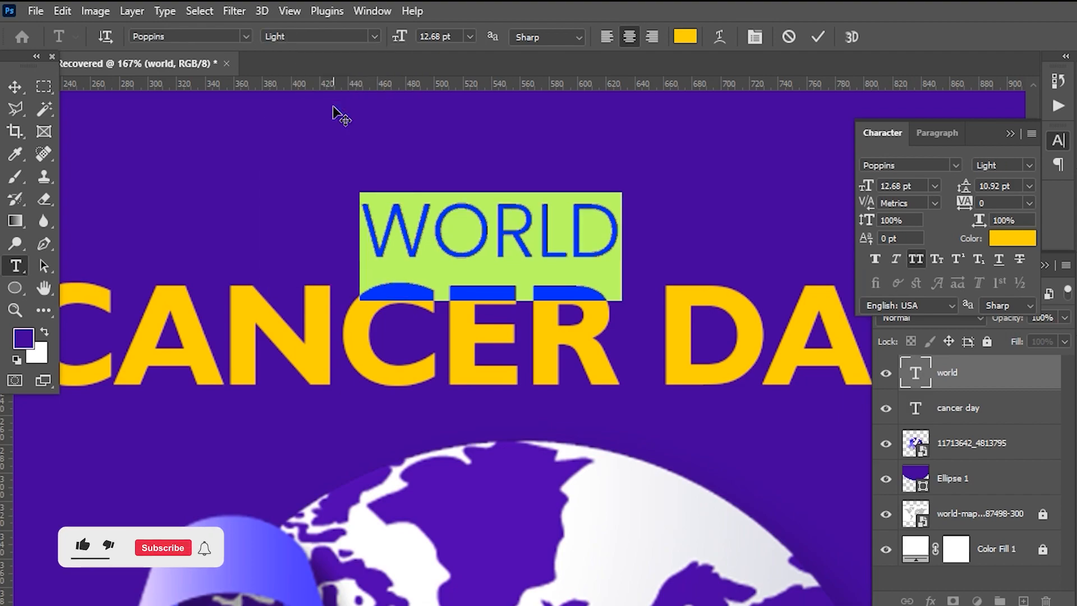
pyautogui.hotkey('ctrl', 'Return')
pyautogui.press('v')
# Step: Recolour the WORLD text white and centre it horizontally on the canvas
pyautogui.scroll(-5, 396, 157)
pyautogui.hotkey('ctrl', 'a')
pyautogui.hotkey('ctrl', 'BackSpace')
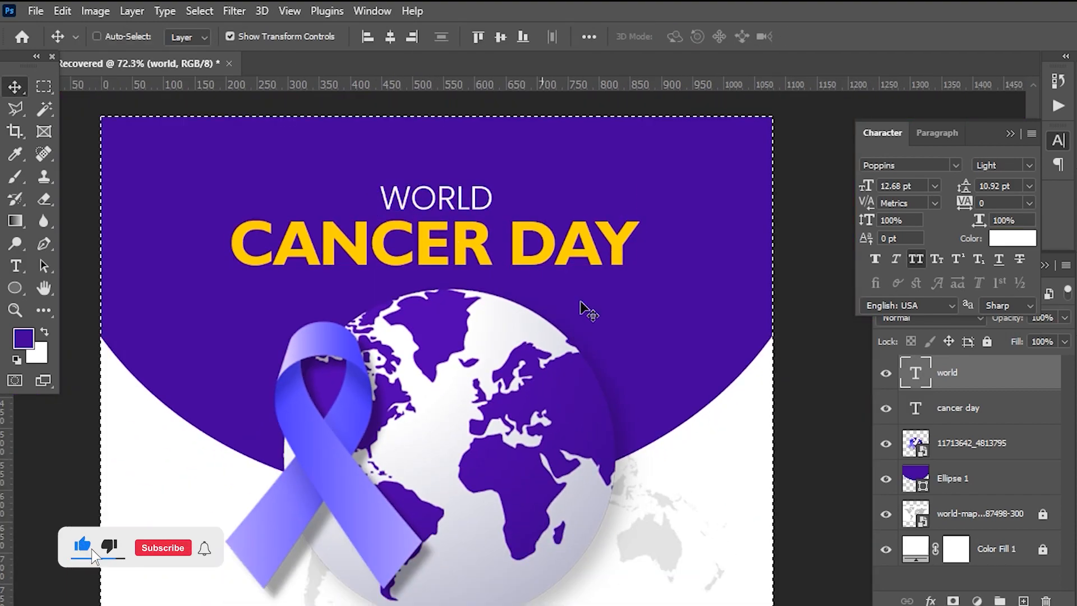
pyautogui.click(390, 37)
pyautogui.hotkey('ctrl', 'd')
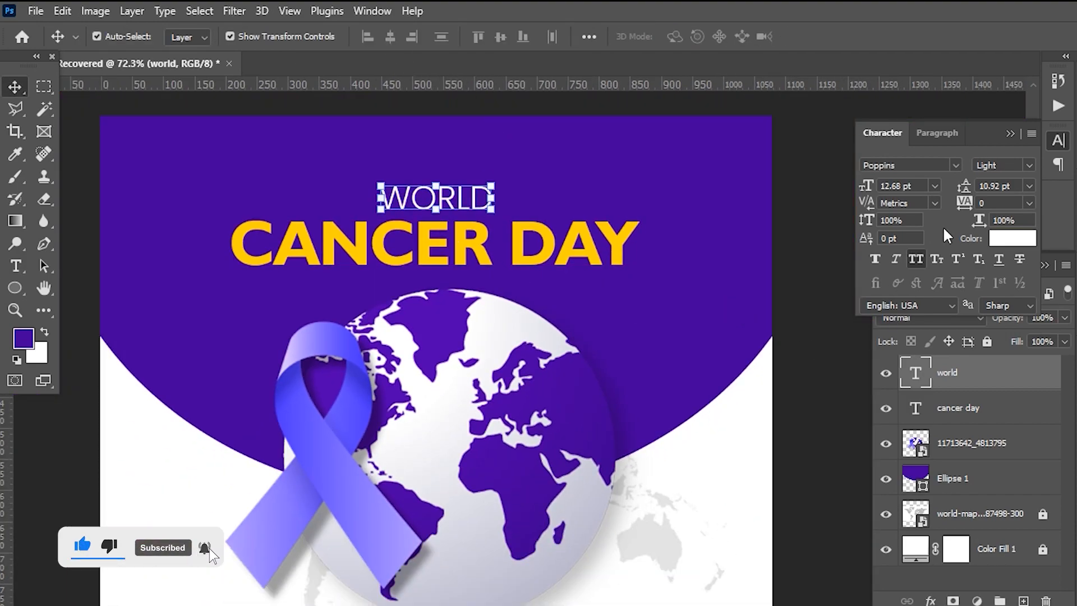
# Step: Set the WORLD text's tracking to 1720 in all caps and centre it horizontally on the canvas
pyautogui.click(910, 259)
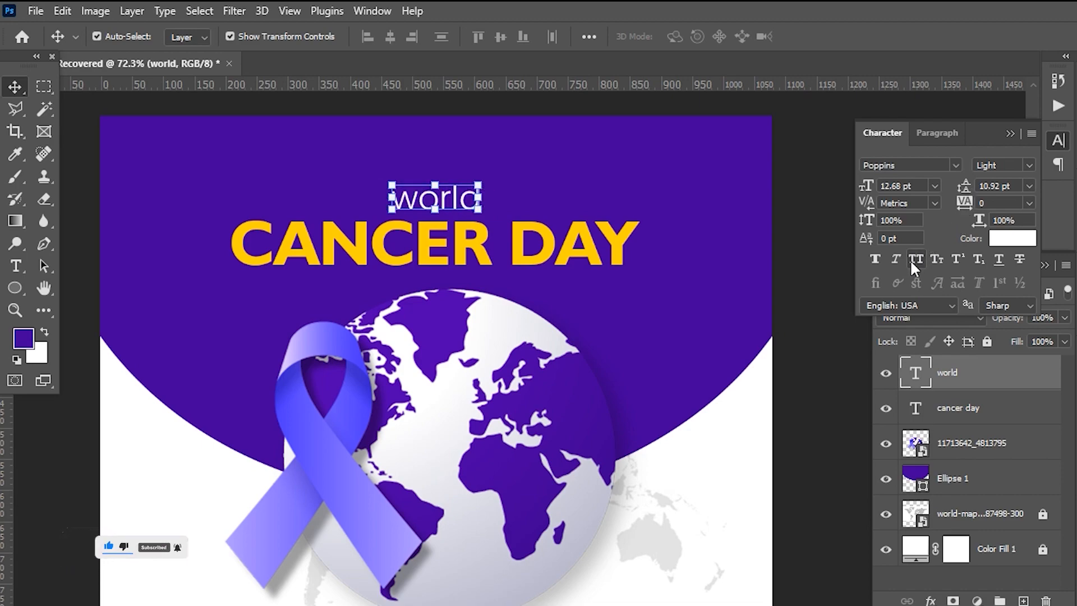
pyautogui.click(910, 260)
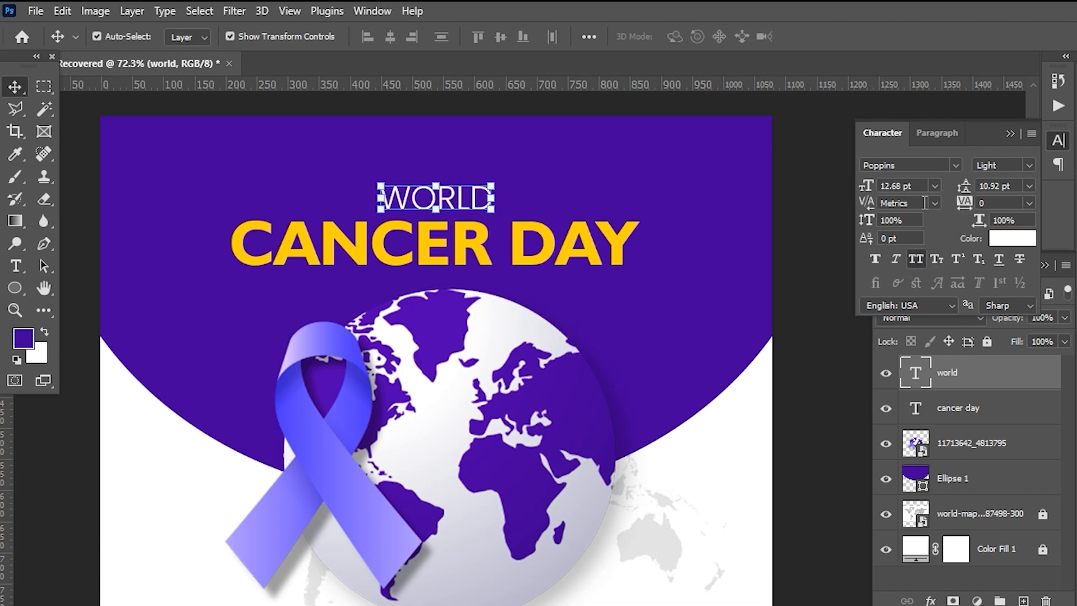
pyautogui.moveTo(964, 212)
pyautogui.mouseDown()
pyautogui.moveTo(1027, 202)
pyautogui.moveTo(976, 201)
pyautogui.mouseUp()
pyautogui.click(1030, 205)
pyautogui.click(972, 204)
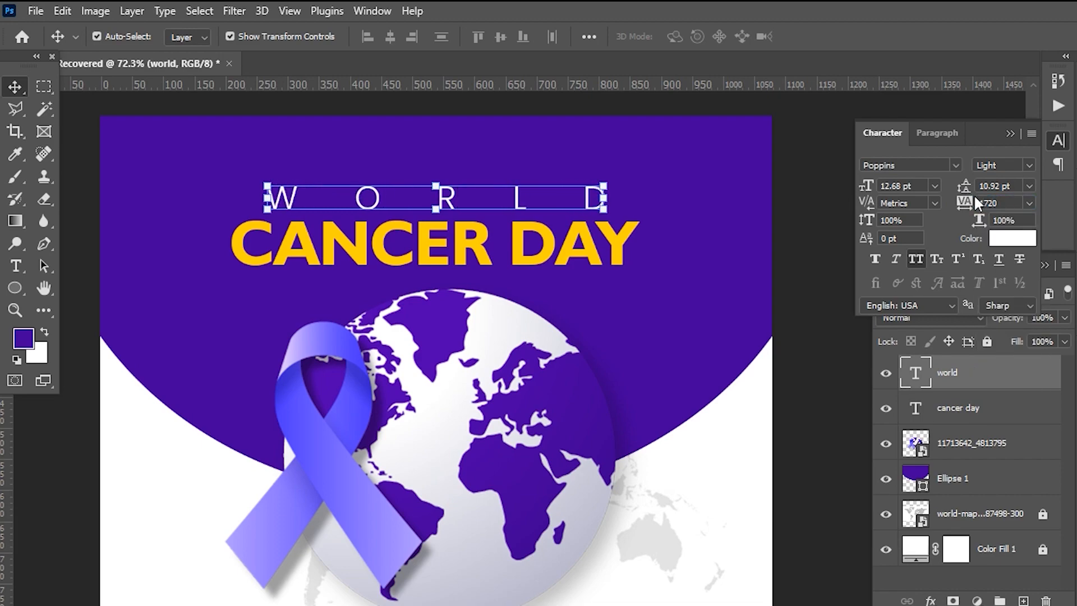
pyautogui.hotkey('ctrl', 'a')
pyautogui.click(390, 36)
pyautogui.hotkey('ctrl', 'd')
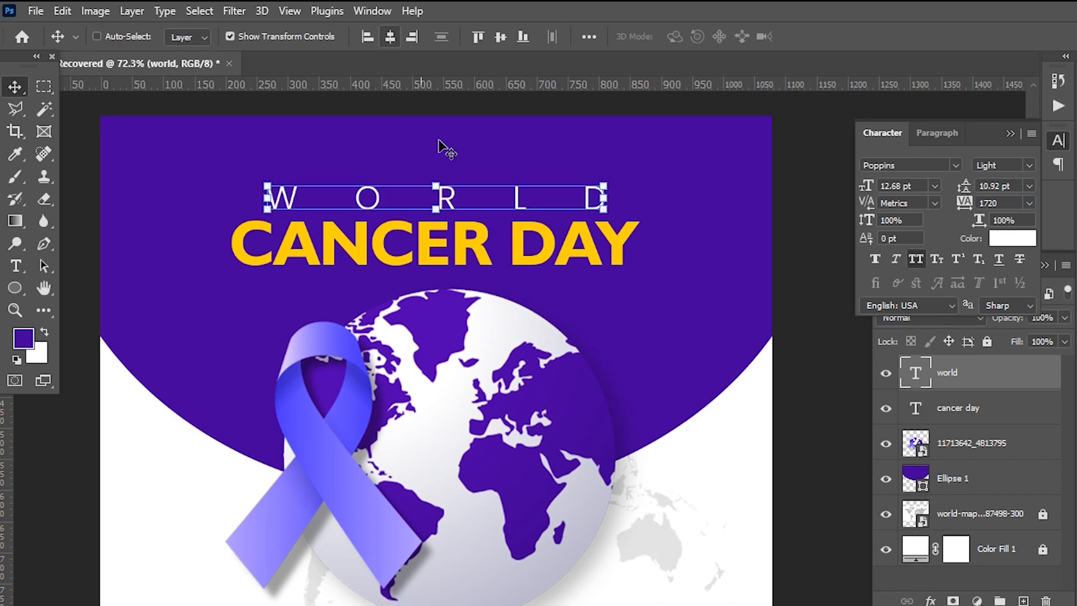
# Step: Reduce the widely spaced WORLD text to about 9.41 pt and recentre it horizontally on the canvas
pyautogui.hotkey('ctrl', 't')
pyautogui.moveTo(657, 177); pyautogui.dragTo(616, 220)
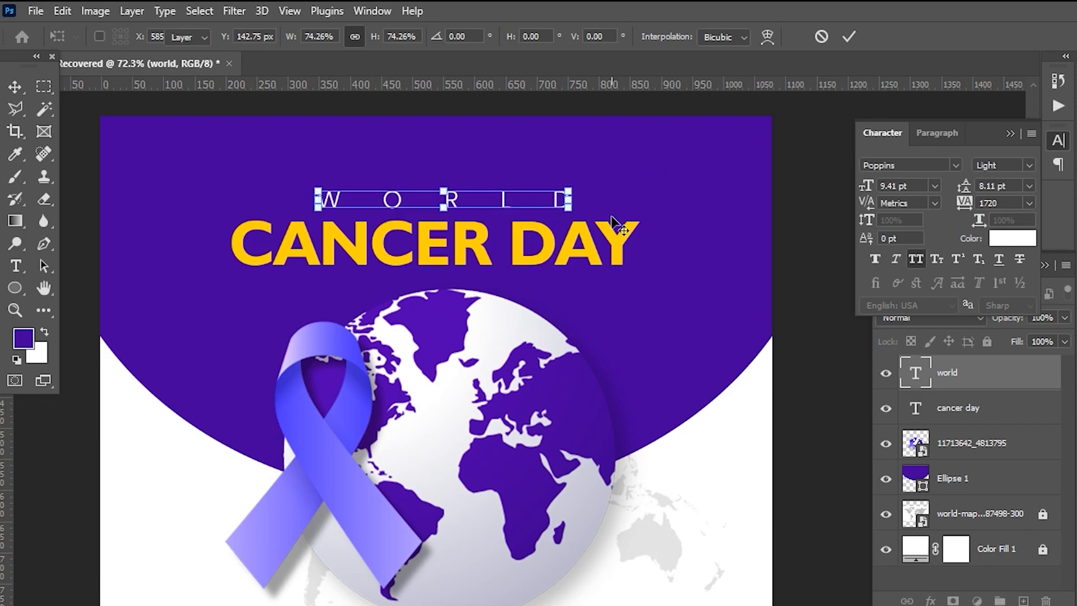
pyautogui.press('Return')
pyautogui.hotkey('ctrl', 'a')
pyautogui.click(390, 36)
pyautogui.hotkey('ctrl', 'd')
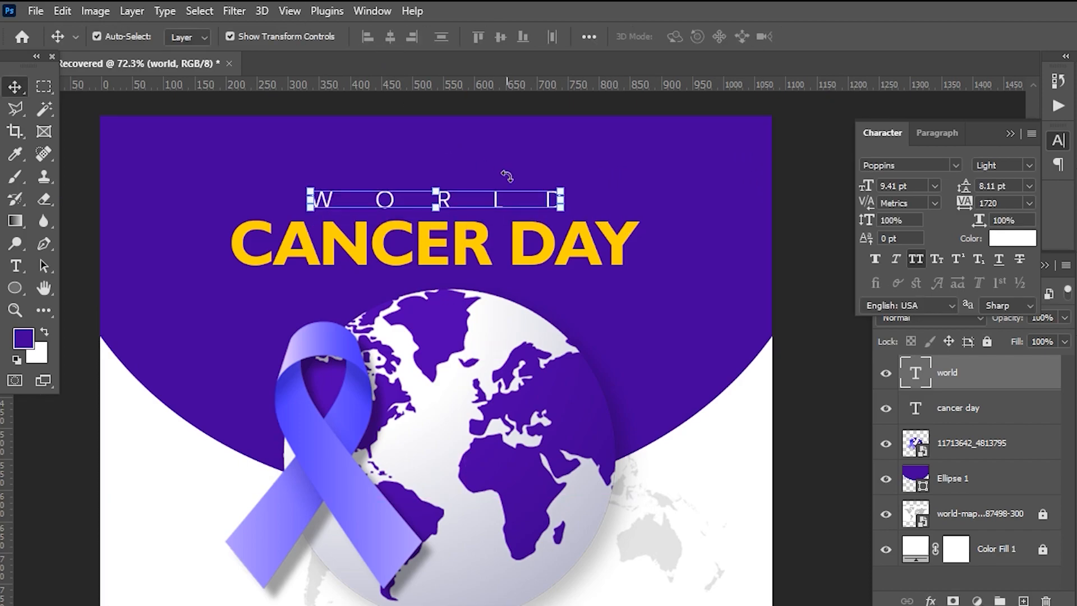
pyautogui.scroll(-3, 561, 263)
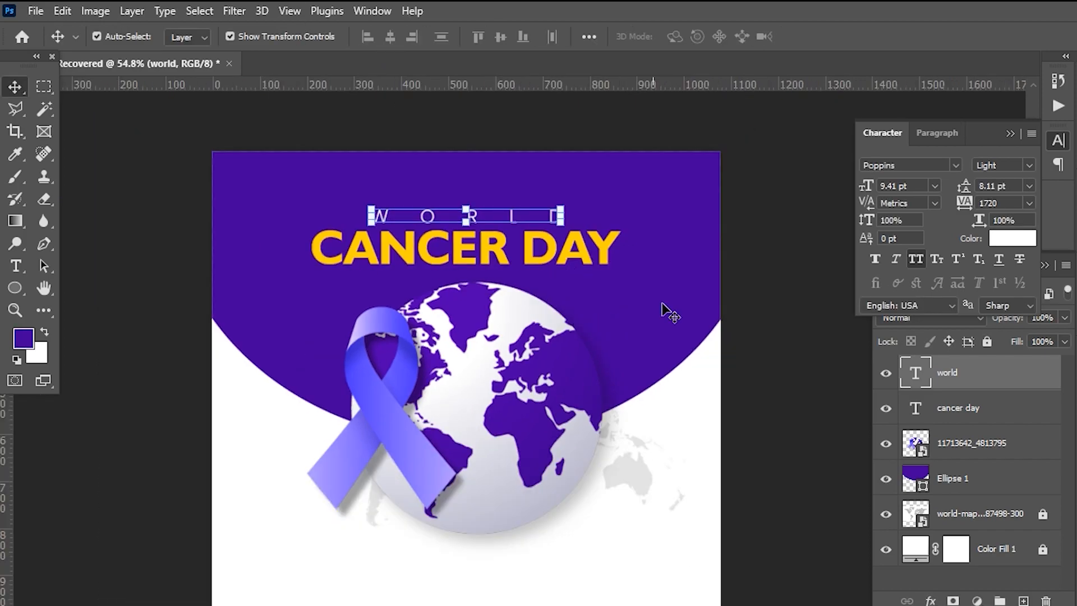
pyautogui.click(725, 290)
# Step: Copy the line "Let's Hope for a cancer free world" from Google Translate in Chrome and return to Photoshop
pyautogui.hotkey('alt', 'Tab')
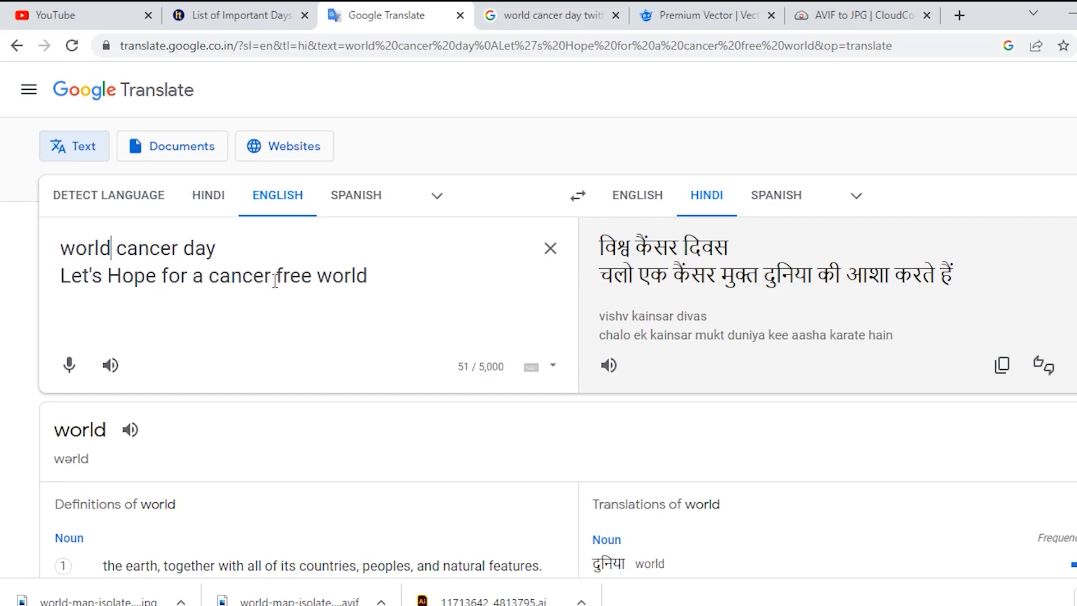
pyautogui.moveTo(365, 271); pyautogui.dragTo(54, 283)
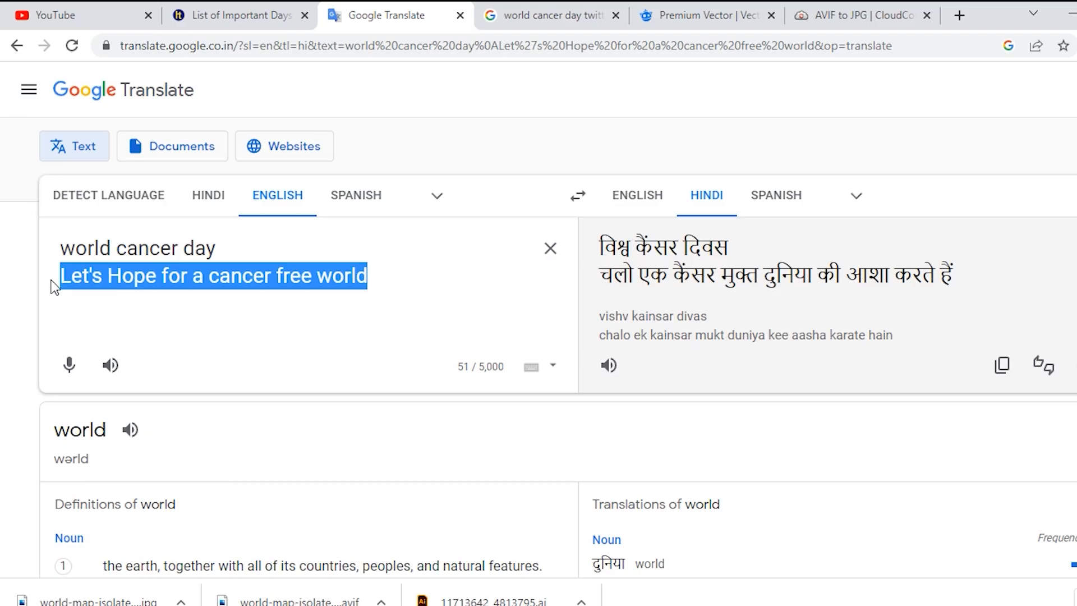
pyautogui.hotkey('alt', 'Tab')
# Step: Nudge the ribbon-and-globe graphic down slightly to widen the gap below the CANCER DAY heading
pyautogui.scroll(-3, 482, 320)
pyautogui.scroll(-2, 500, 319)
pyautogui.scroll(1, 454, 270)
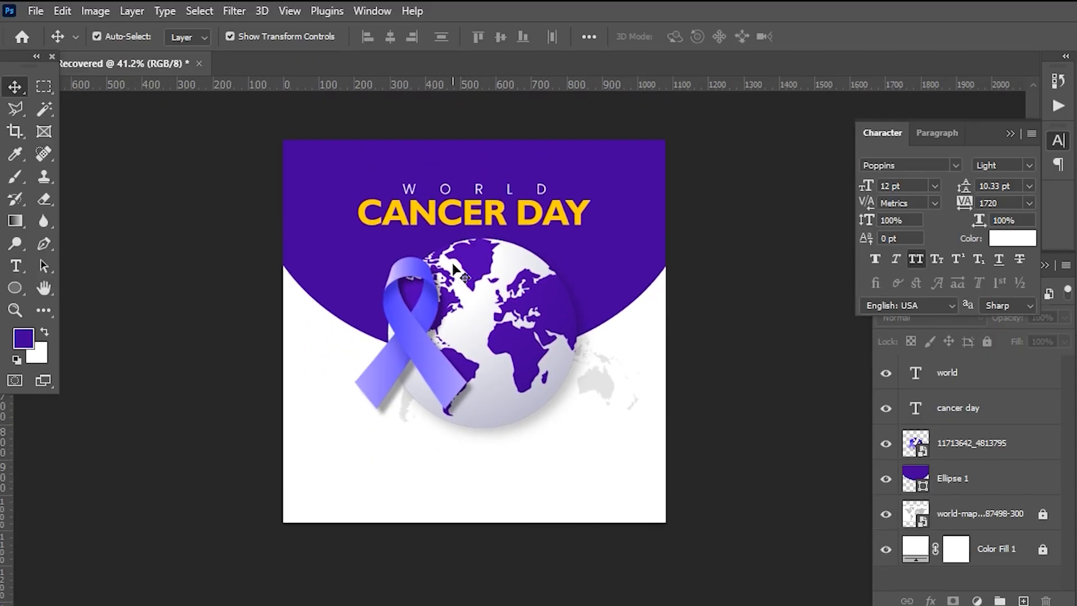
pyautogui.click(465, 357)
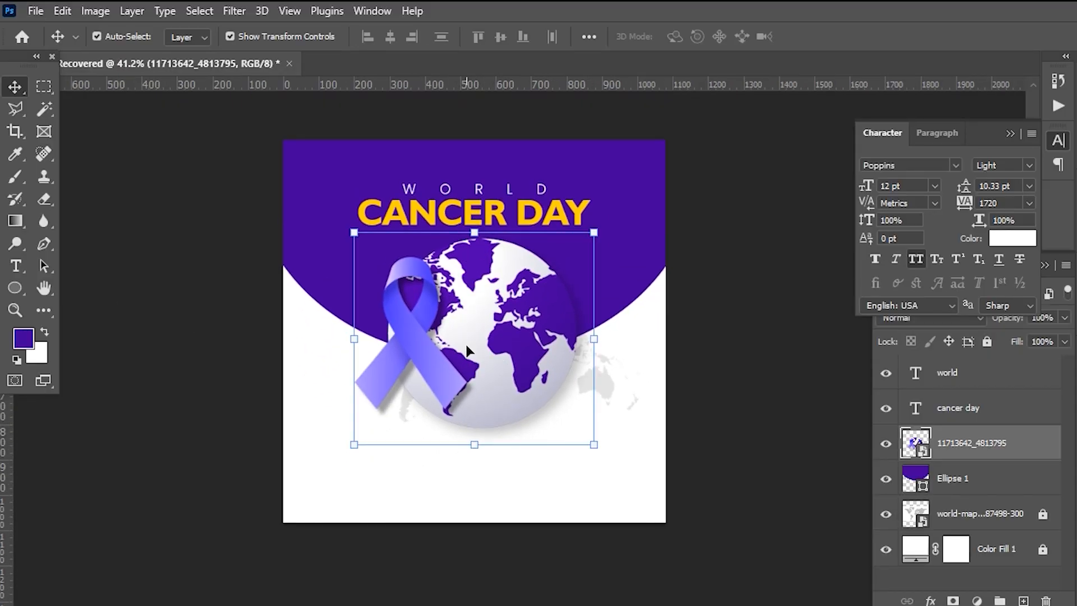
pyautogui.press('Down')
pyautogui.press('Down')
pyautogui.press('Down')
pyautogui.press('Down')
pyautogui.press('Down')
pyautogui.press('Down')
pyautogui.press('Down')
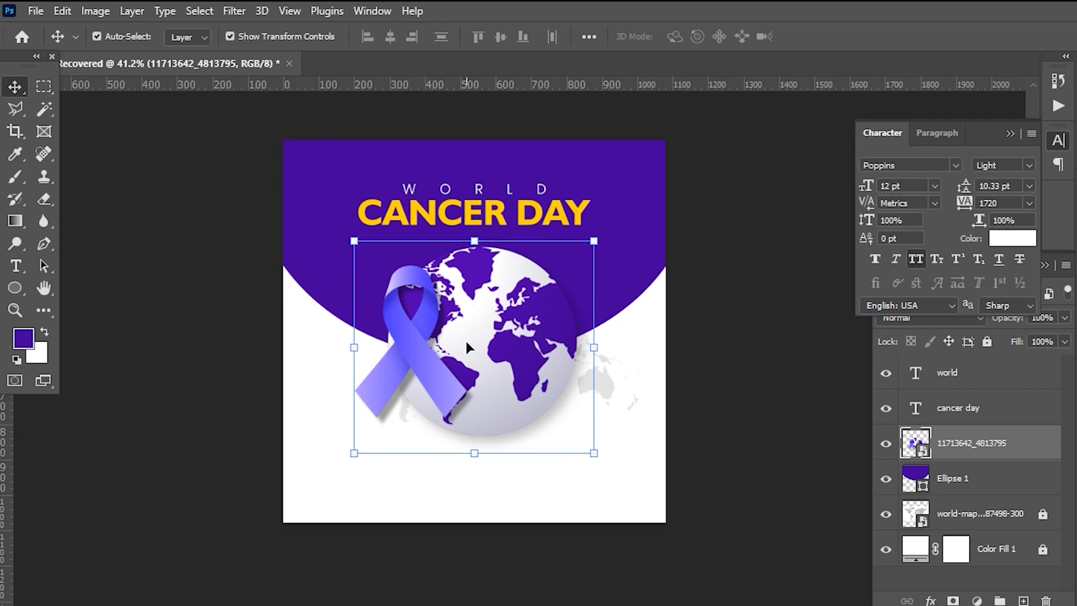
pyautogui.click(705, 341)
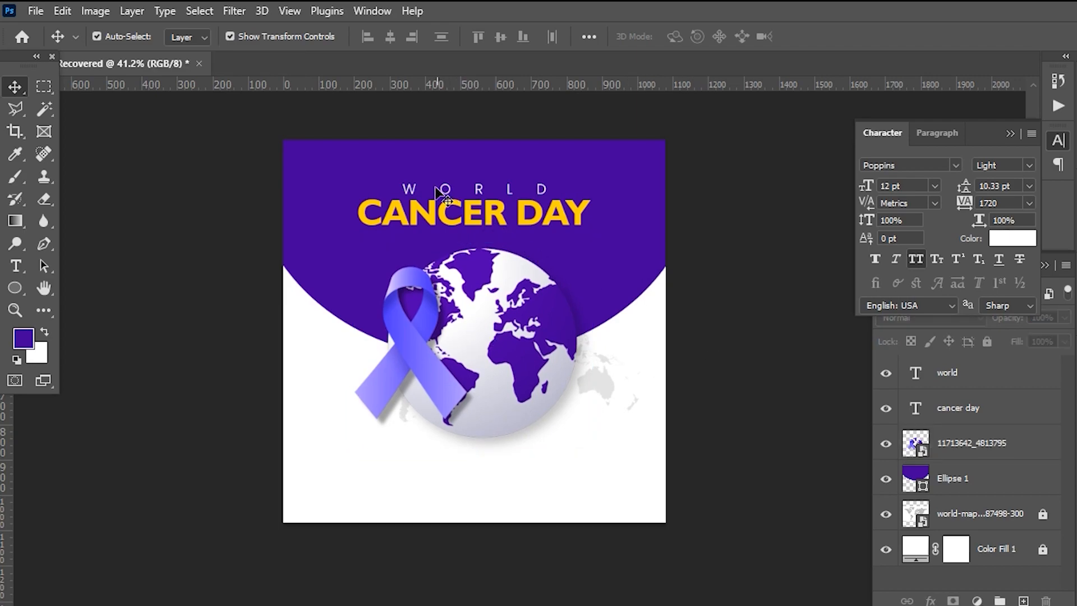
# Step: Lock the purple ellipse layer behind the heading
pyautogui.click(398, 143)
pyautogui.hotkey('ctrl', '/')
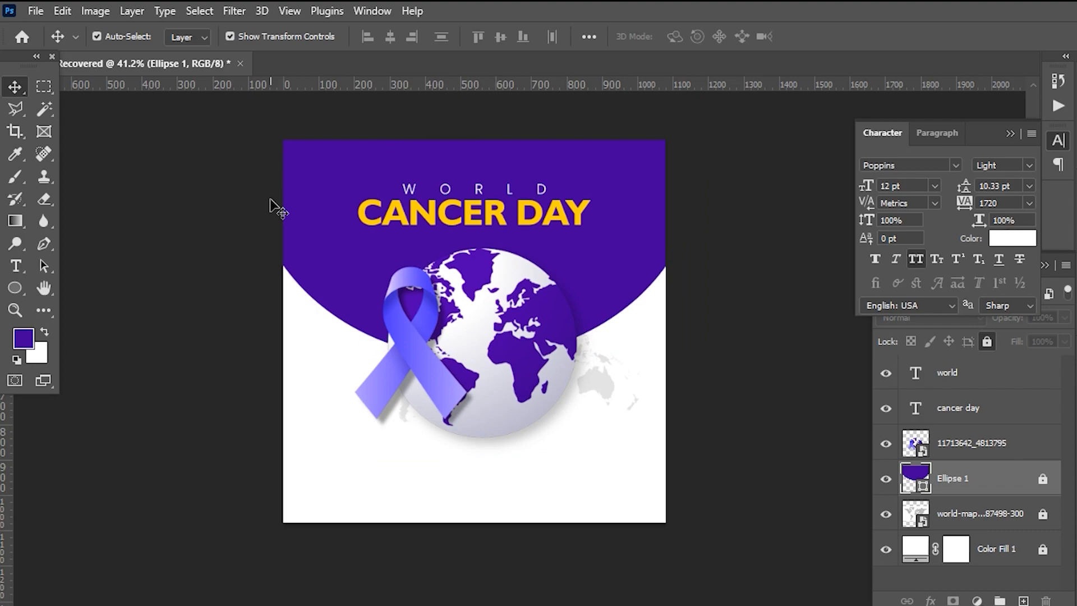
pyautogui.click(380, 180)
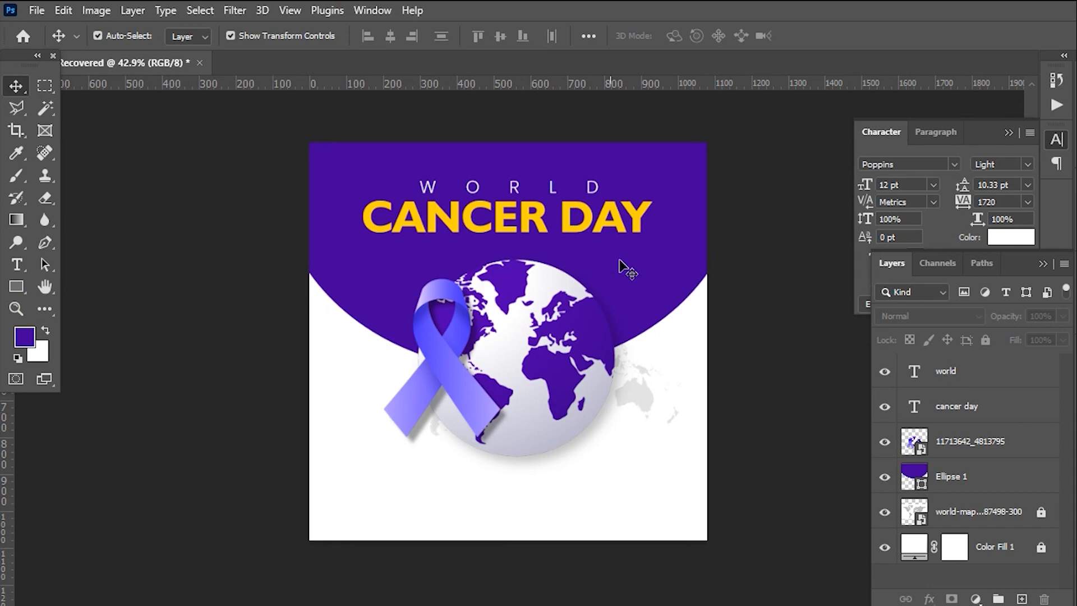
# Step: Create a purple "Let's Hope for a cancer free world" line in Poppins Regular below the globe from a duplicate of CANCER DAY
pyautogui.keyDown('alt'); pyautogui.moveTo(527, 217); pyautogui.dragTo(516, 483); pyautogui.keyUp('alt')
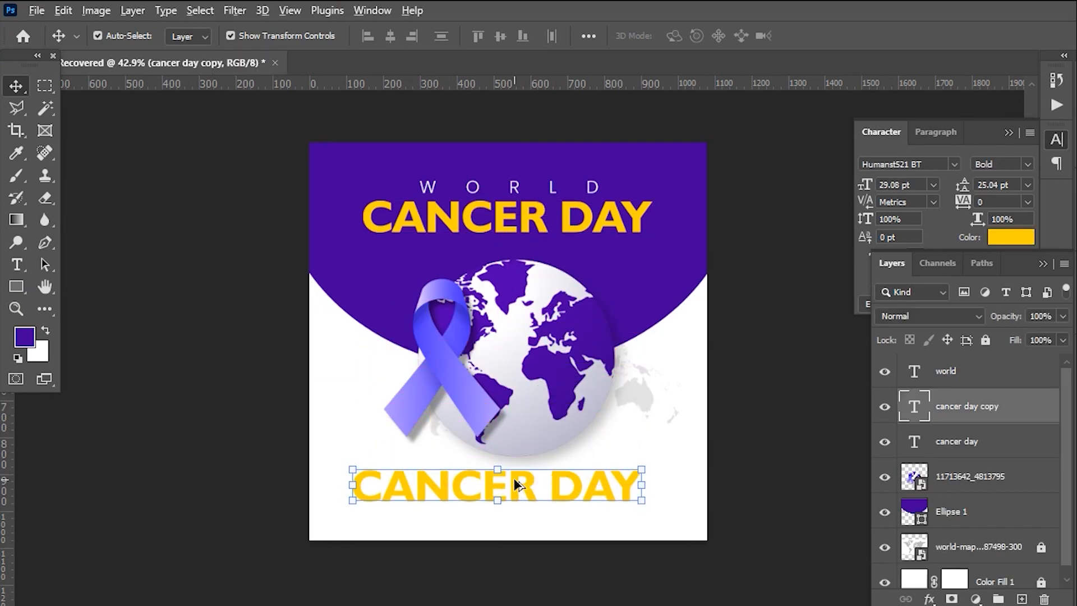
pyautogui.hotkey('alt', 'BackSpace')
pyautogui.doubleClick(515, 483)
pyautogui.hotkey('ctrl', 'v')
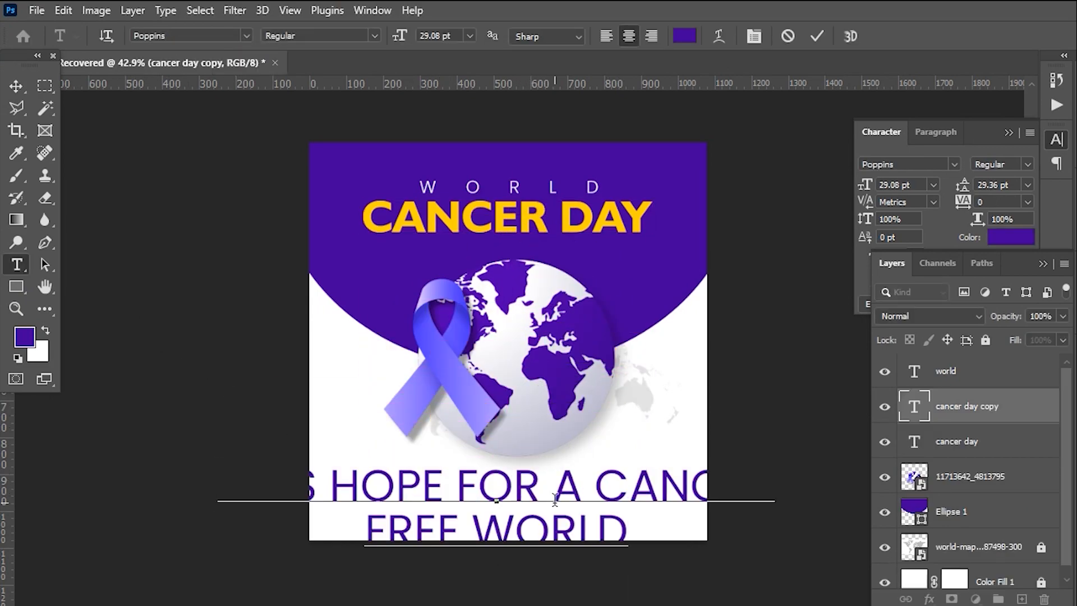
pyautogui.hotkey('ctrl', 'Return')
# Step: Scale the cancer free world tagline down to about 9.07 pt so it fits on the canvas
pyautogui.hotkey('ctrl', 't')
pyautogui.keyDown('alt'); pyautogui.moveTo(774, 567); pyautogui.dragTo(604, 584); pyautogui.keyUp('alt')
pyautogui.press('Return')
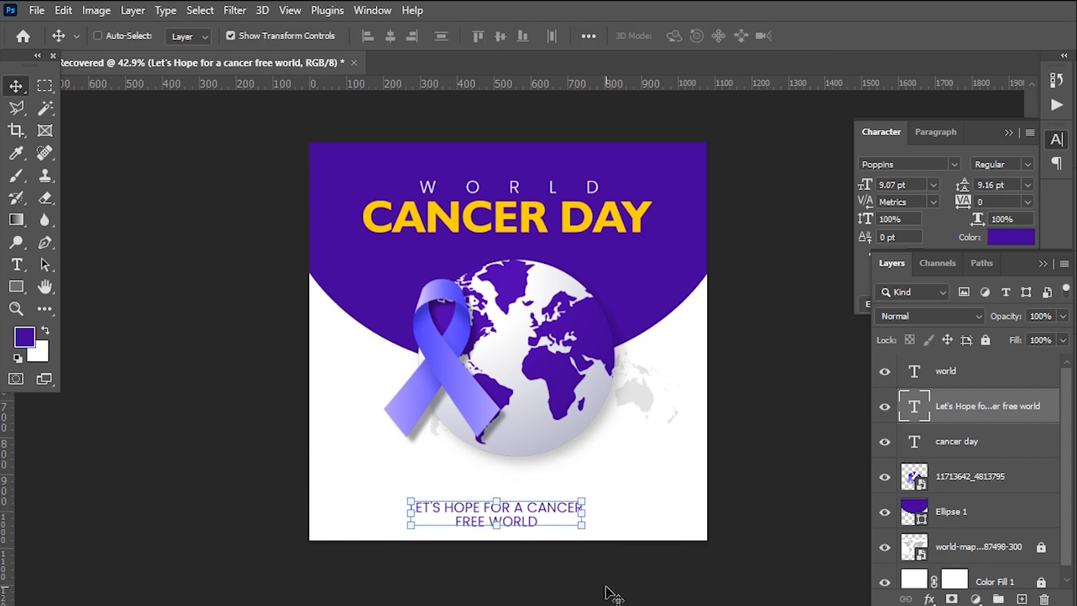
# Step: Centre the tagline horizontally on the canvas and move it up towards the globe
pyautogui.click(390, 36)
pyautogui.hotkey('ctrl', 'd')
pyautogui.hotkey('shift', 'Up')
pyautogui.hotkey('shift', 'Up')
pyautogui.hotkey('shift', 'Up')
pyautogui.hotkey('shift', 'Up')
pyautogui.hotkey('shift', 'Up')
pyautogui.hotkey('shift', 'Up')
pyautogui.hotkey('shift', 'Up')
pyautogui.hotkey('shift', 'Up')
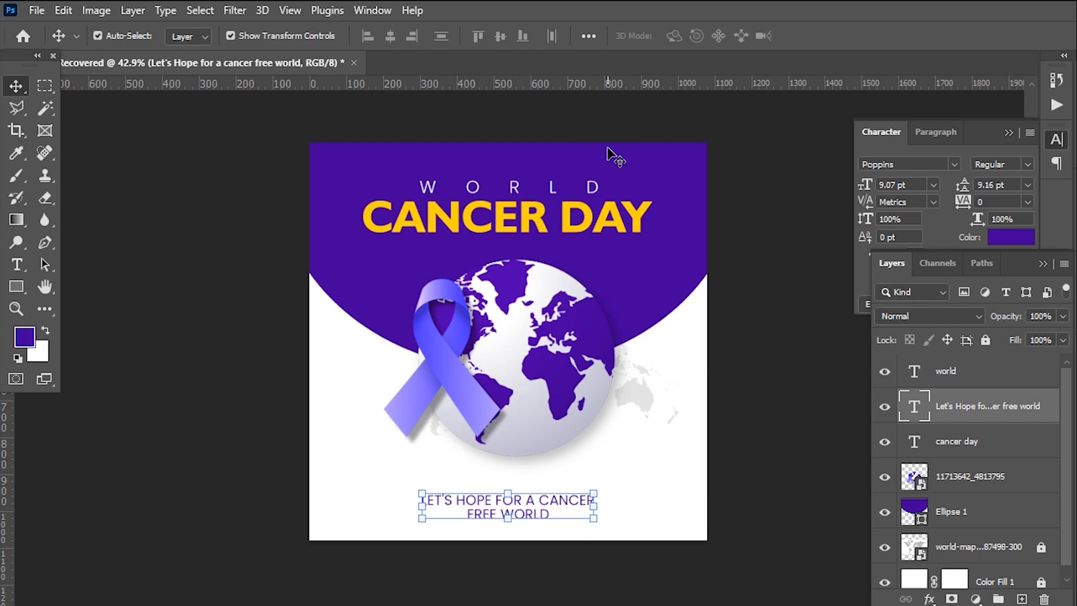
# Step: Enlarge the tagline to about 10.72 pt and deselect it
pyautogui.hotkey('ctrl', 't')
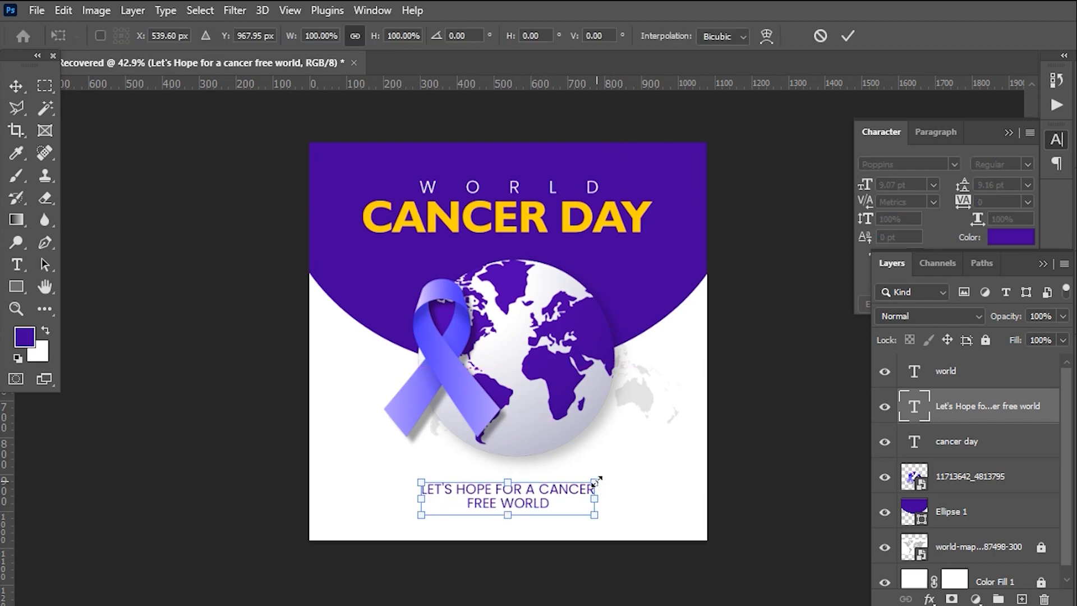
pyautogui.moveTo(596, 481); pyautogui.dragTo(612, 478)
pyautogui.press('Return')
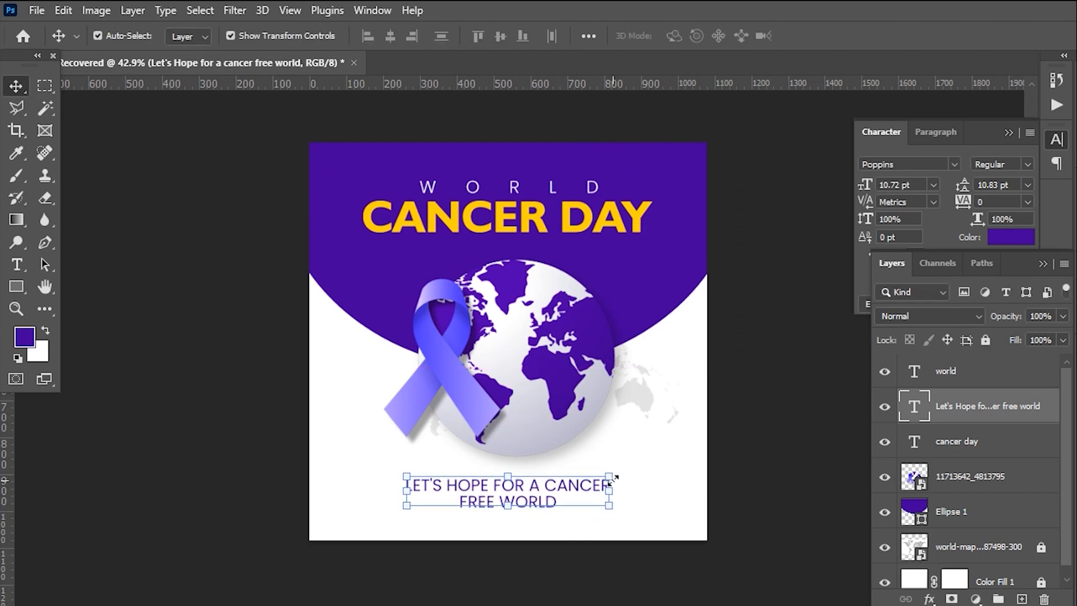
pyautogui.click(651, 505)
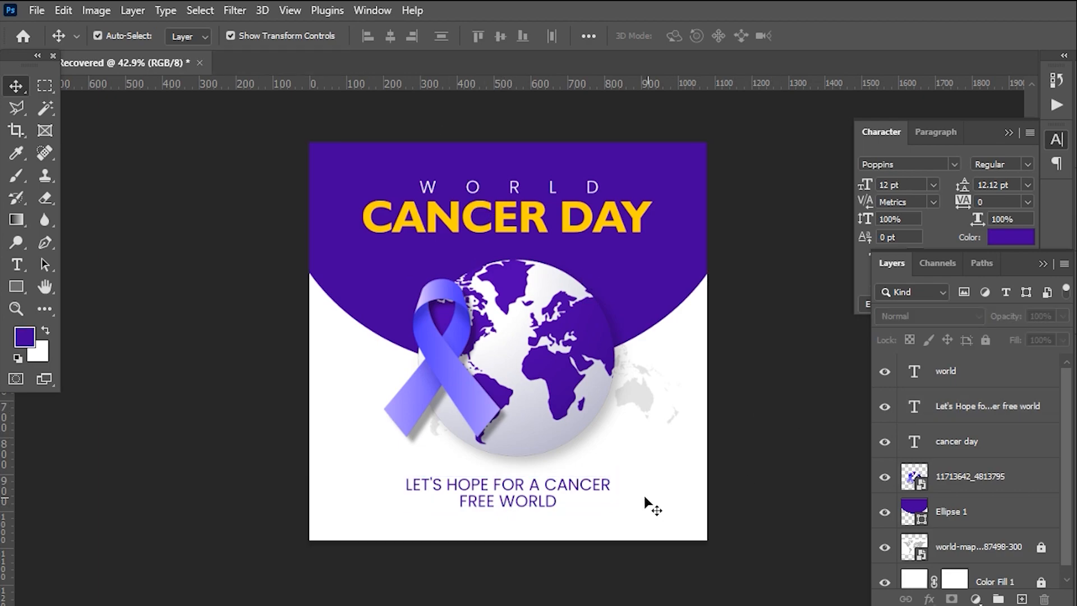
# Step: Draw a purple rectangle strip about 1099 × 26 px along the canvas's bottom edge and centre it horizontally
pyautogui.click(17, 287)
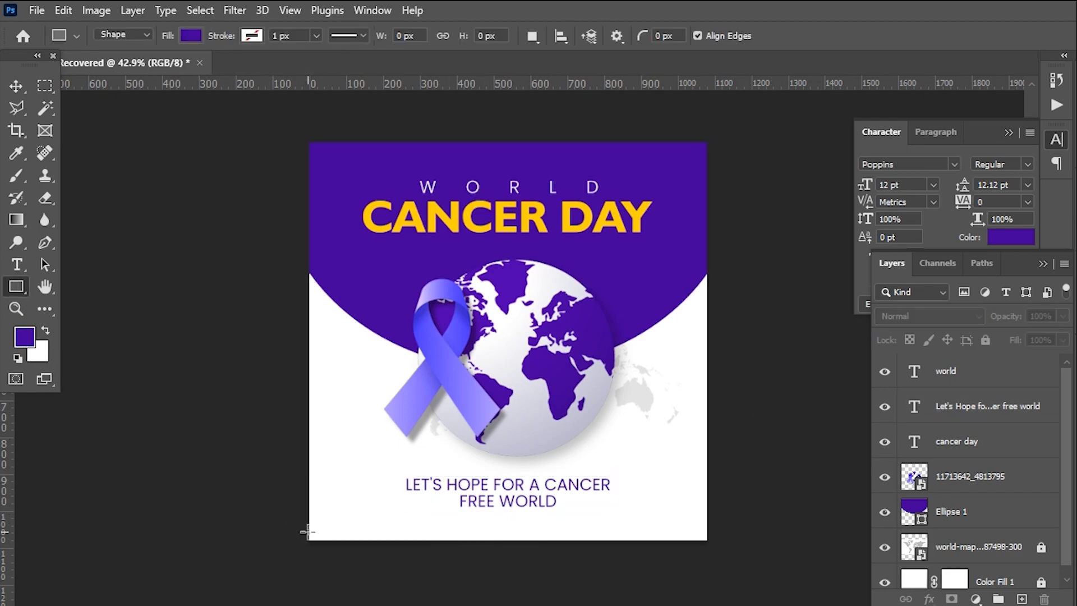
pyautogui.moveTo(306, 531); pyautogui.dragTo(712, 541)
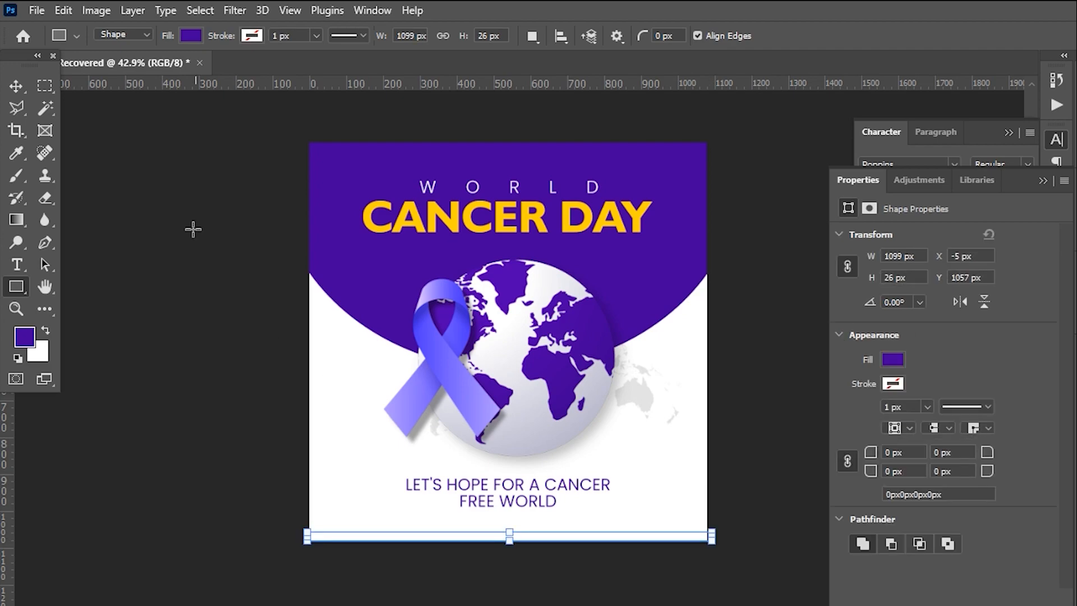
pyautogui.click(15, 85)
pyautogui.hotkey('ctrl', 'a')
pyautogui.click(391, 37)
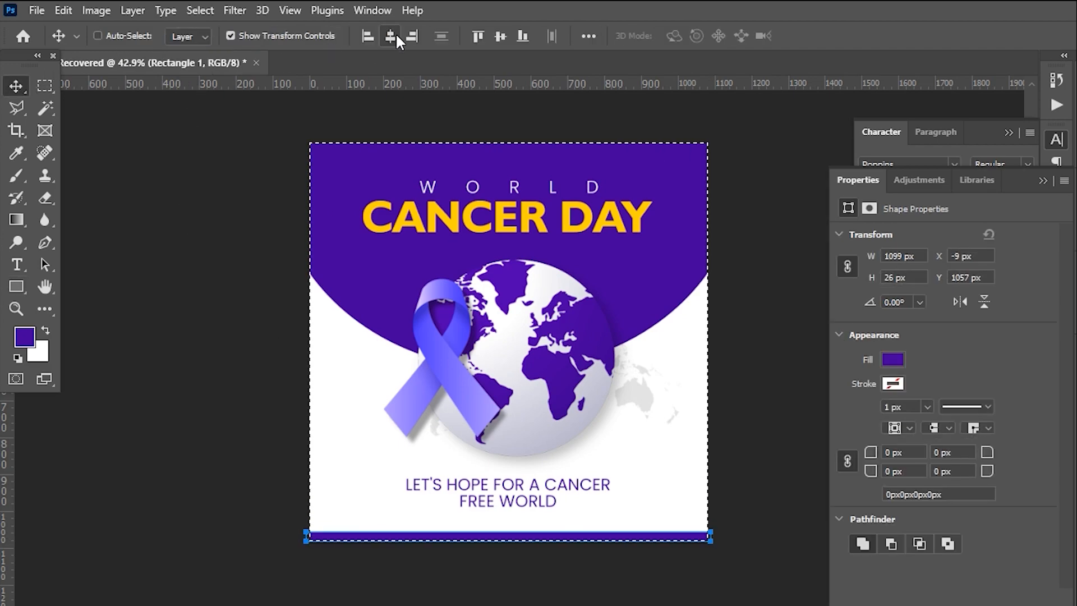
pyautogui.hotkey('ctrl', 'd')
# Step: Nudge the purple strip down 10 px past the canvas's bottom edge
pyautogui.press('Down')
pyautogui.press('Down')
pyautogui.press('Down')
pyautogui.press('Down')
pyautogui.press('Down')
pyautogui.press('Down')
pyautogui.press('Down')
pyautogui.press('Down')
pyautogui.press('Down')
pyautogui.press('Down')
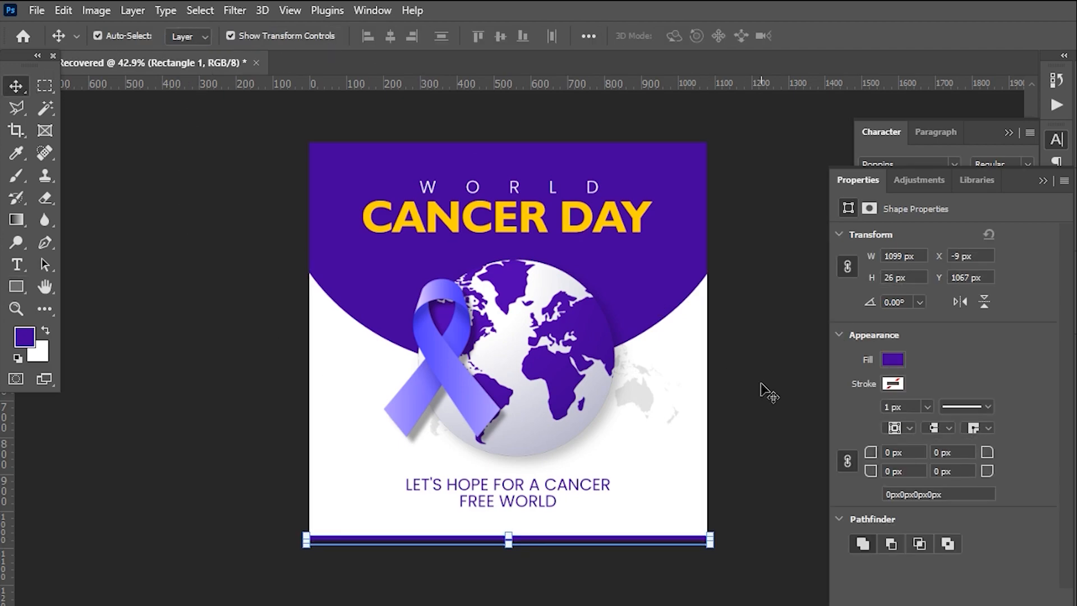
pyautogui.click(735, 401)
pyautogui.scroll(-1, 575, 502)
# Step: Nudge the purple strip slightly back up to Y 1065 px and deselect it
pyautogui.click(540, 534)
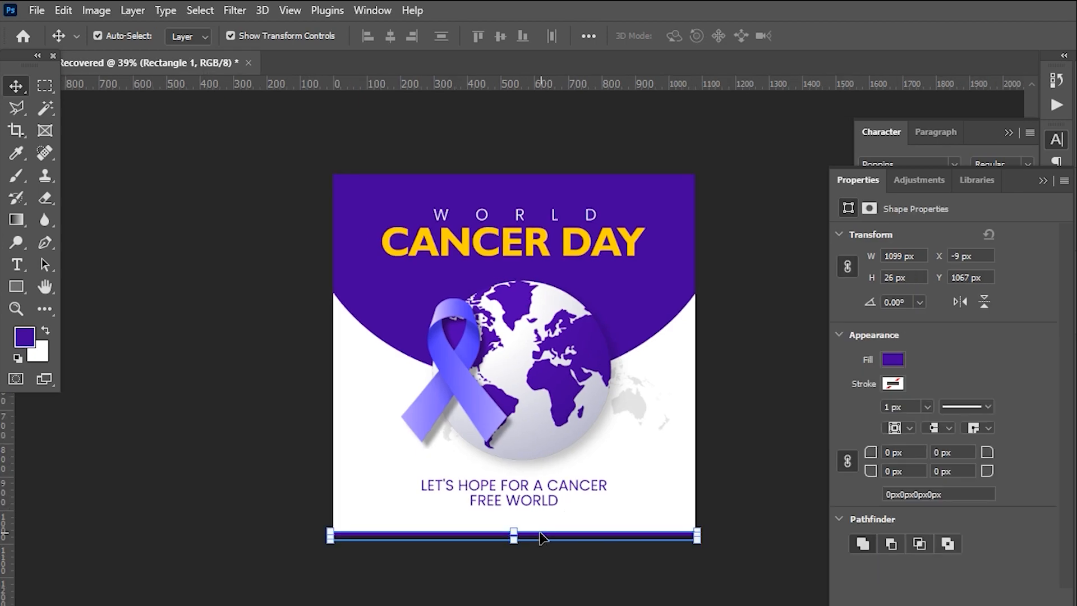
pyautogui.press('Up')
pyautogui.press('Up')
pyautogui.press('Up')
pyautogui.press('Up')
pyautogui.press('Up')
pyautogui.press('Up')
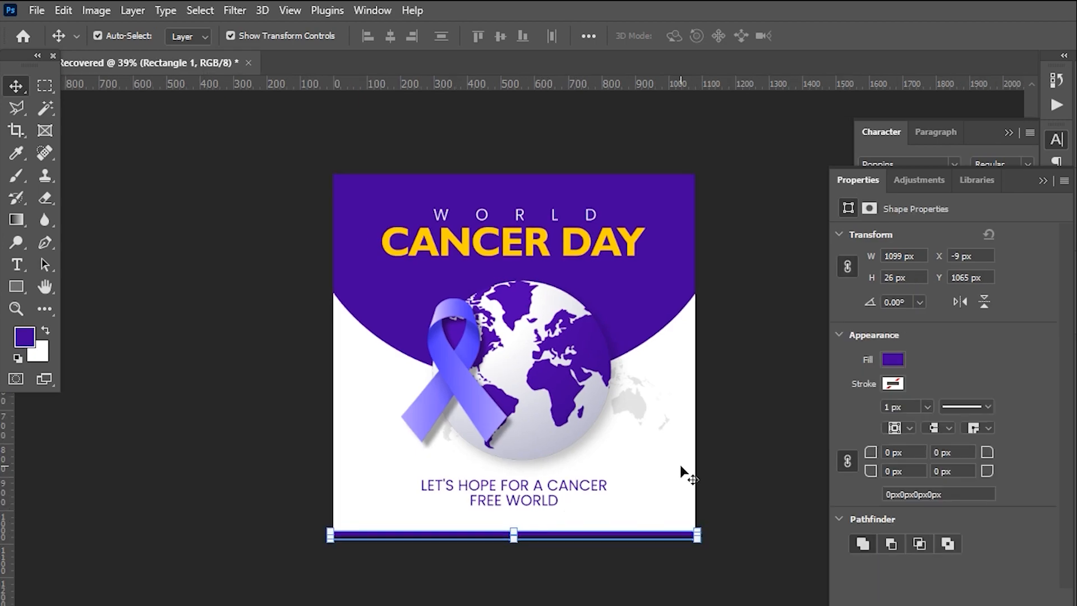
pyautogui.click(801, 497)
pyautogui.hotkey('ctrl', 'shift', 's')
pyautogui.click(520, 463)
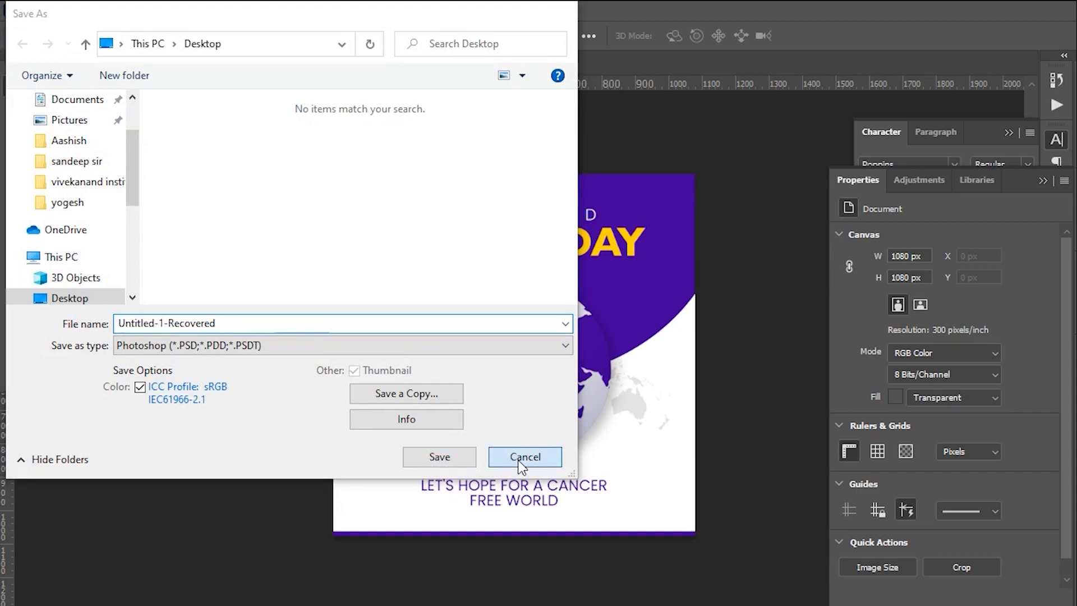
pyautogui.scroll(-1, 531, 528)
pyautogui.scroll(1, 551, 347)
# Step: Nudge the ribbon-and-globe graphic and the tagline below it slightly down, and deselect them
pyautogui.click(546, 366)
pyautogui.press('Down')
pyautogui.press('Down')
pyautogui.press('Down')
pyautogui.press('Down')
pyautogui.press('Down')
pyautogui.press('Down')
pyautogui.press('Down')
pyautogui.press('Down')
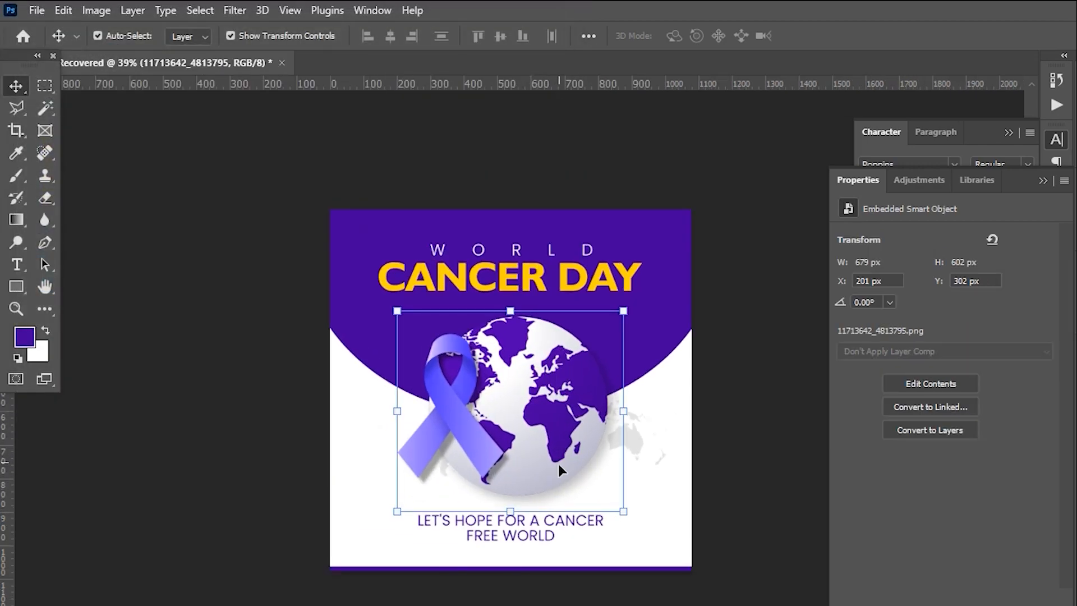
pyautogui.click(516, 538)
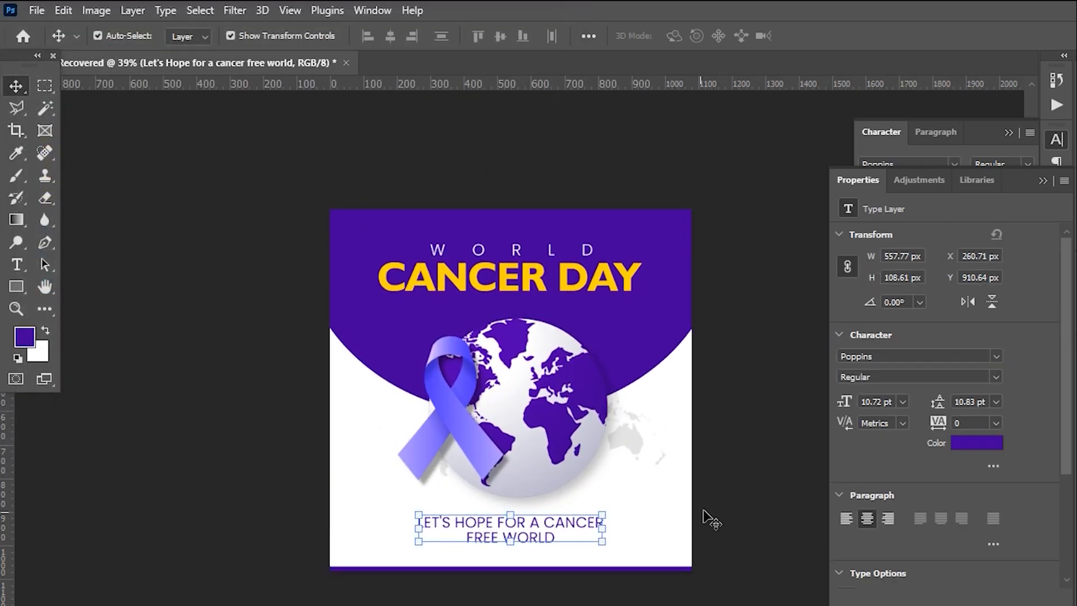
pyautogui.click(729, 493)
pyautogui.hotkey('ctrl', 'shift', 's')
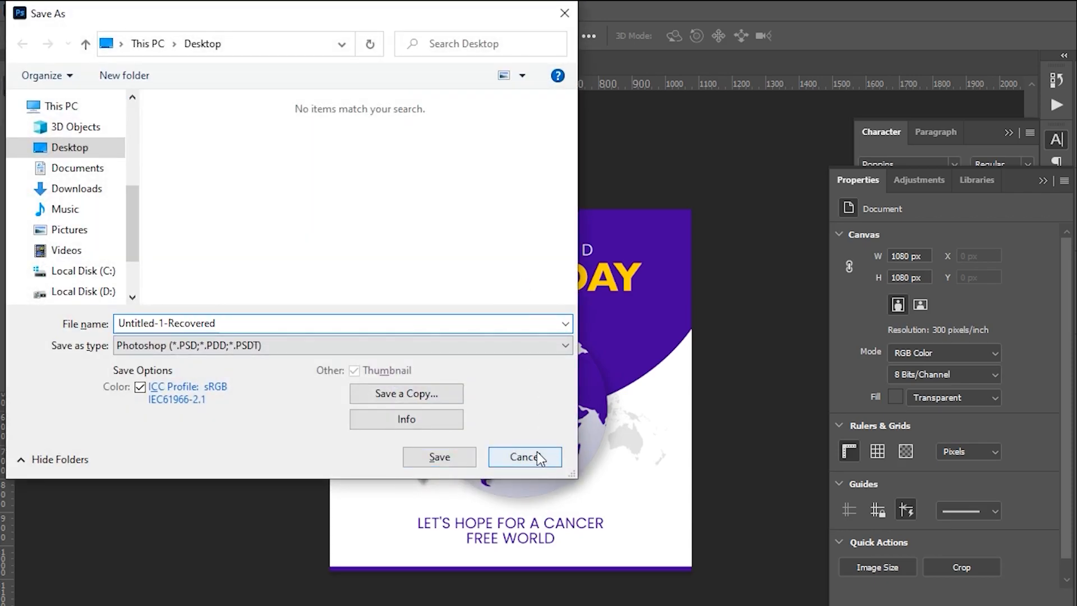
pyautogui.click(536, 452)
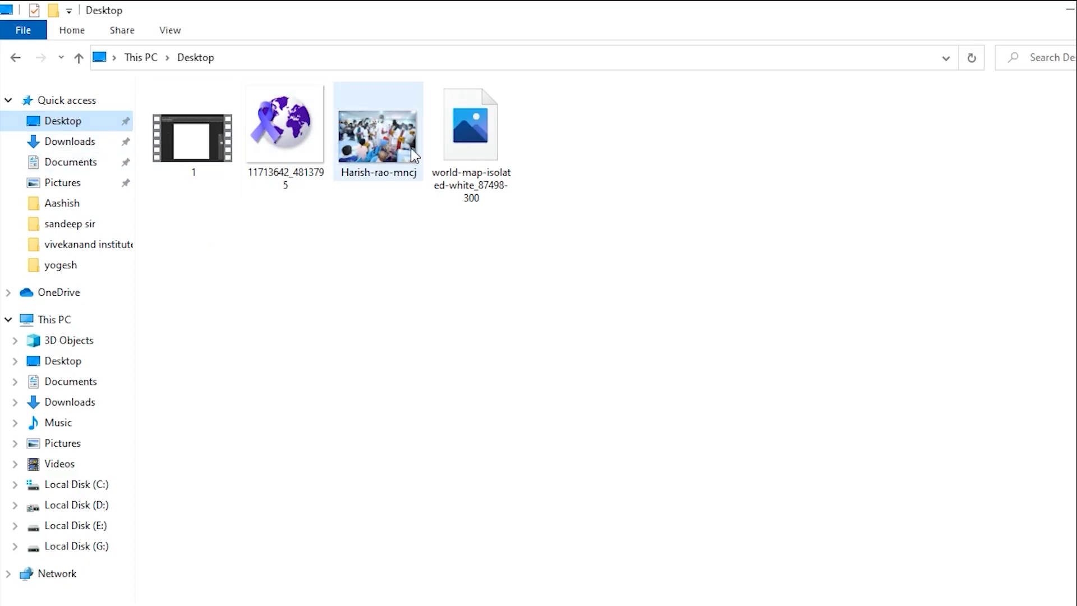
# Step: Place the hospital group photo from the Desktop folder on the canvas and show the layer stack
pyautogui.moveTo(414, 154); pyautogui.dragTo(497, 390)
pyautogui.click(850, 37)
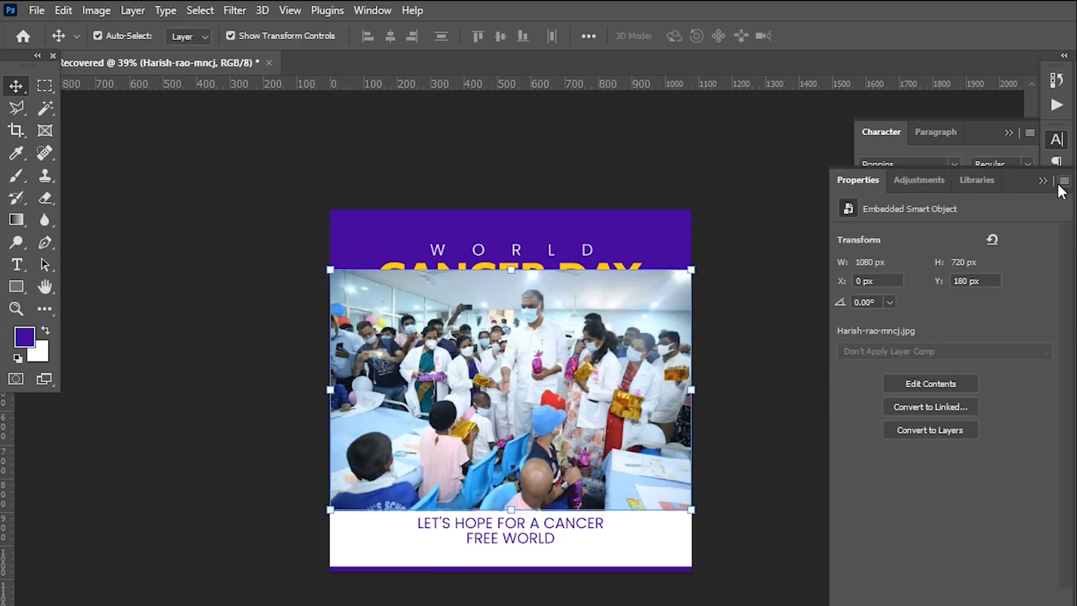
pyautogui.click(1041, 180)
pyautogui.click(1075, 264)
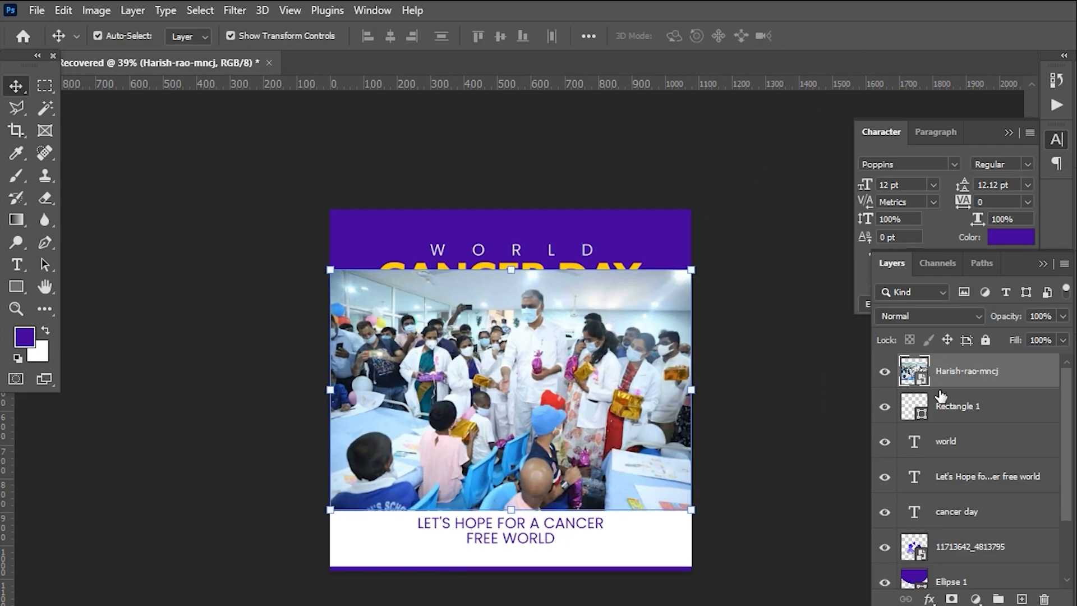
# Step: Reorder the group photo directly above Ellipse 1, move it to the canvas's top edge and clip it to the ellipse
pyautogui.moveTo(941, 386); pyautogui.dragTo(945, 529)
pyautogui.moveTo(630, 312); pyautogui.dragTo(623, 312)
pyautogui.rightClick(954, 519)
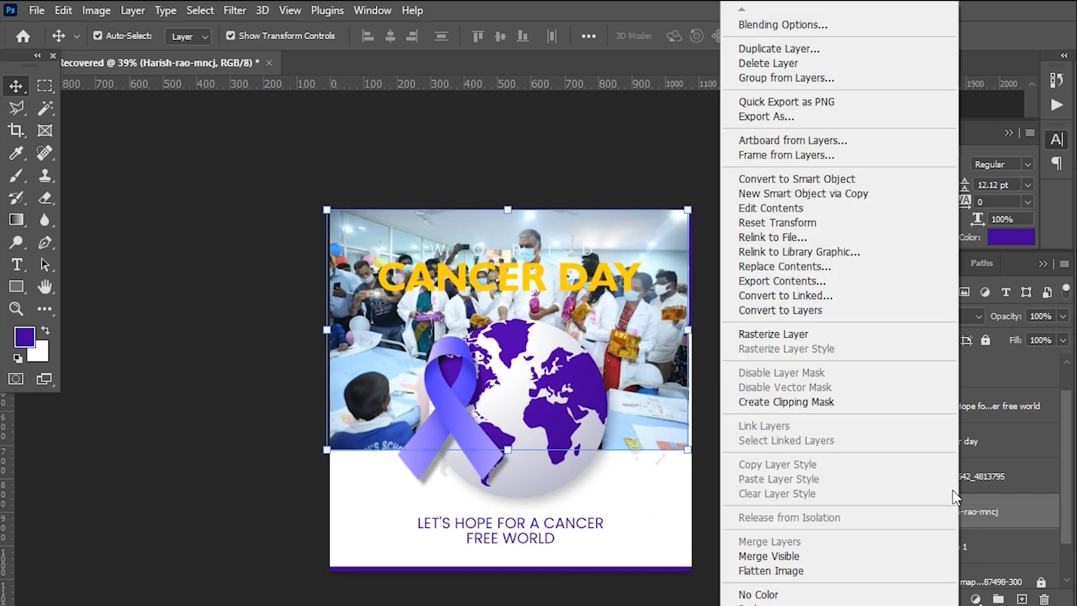
pyautogui.click(821, 410)
# Step: Centre the clipped group photo horizontally and move it up beyond the canvas's top edge
pyautogui.click(396, 35)
pyautogui.hotkey('ctrl', 'd')
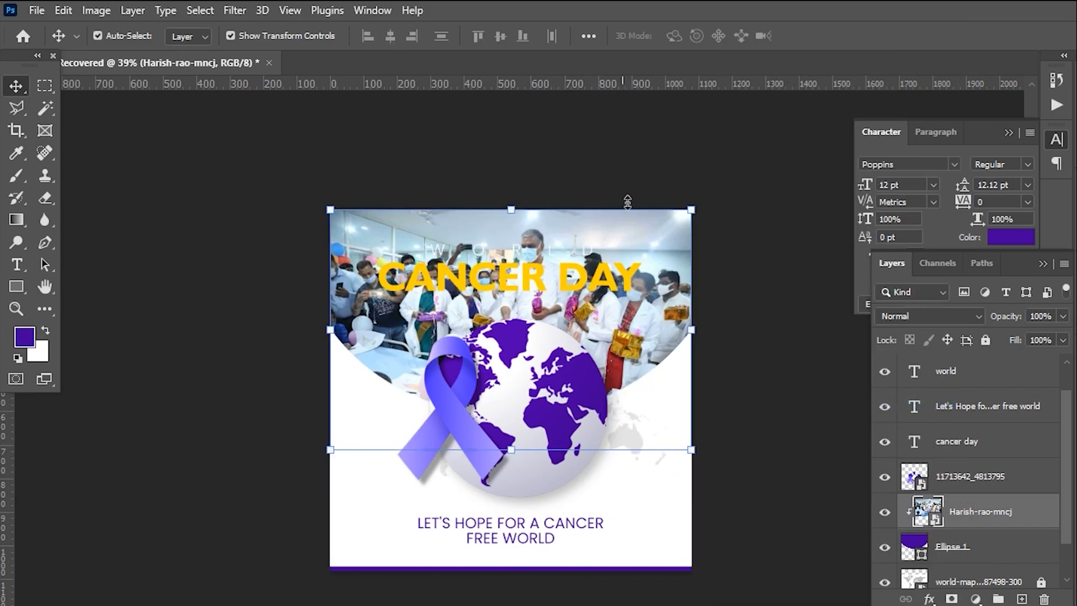
pyautogui.hotkey('shift', 'Up')
pyautogui.hotkey('shift', 'Up')
pyautogui.hotkey('shift', 'Up')
pyautogui.hotkey('shift', 'Up')
pyautogui.hotkey('shift', 'Up')
pyautogui.hotkey('shift', 'Up')
pyautogui.hotkey('shift', 'Up')
pyautogui.hotkey('shift', 'Up')
pyautogui.hotkey('shift', 'Up')
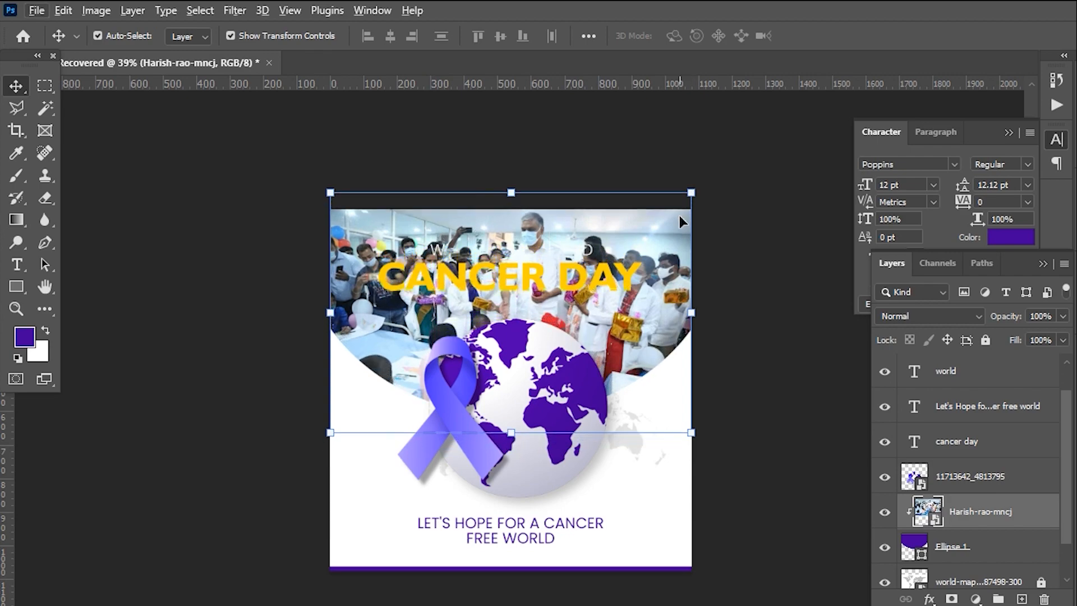
pyautogui.hotkey('shift', 'Up')
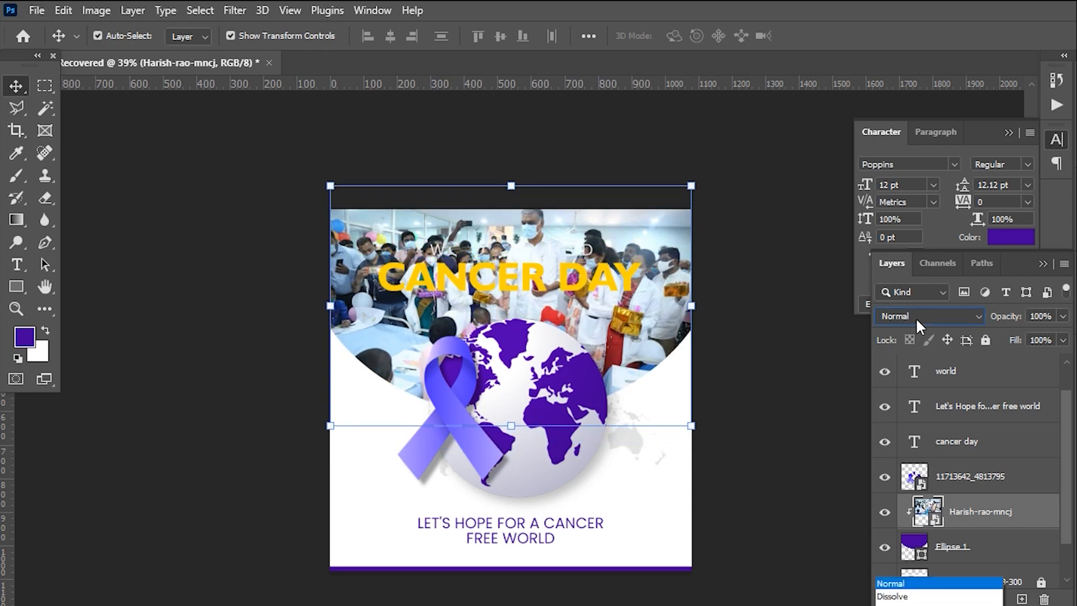
# Step: Blend the group photo into the purple curve using Soft Light at 70% opacity
pyautogui.click(915, 317)
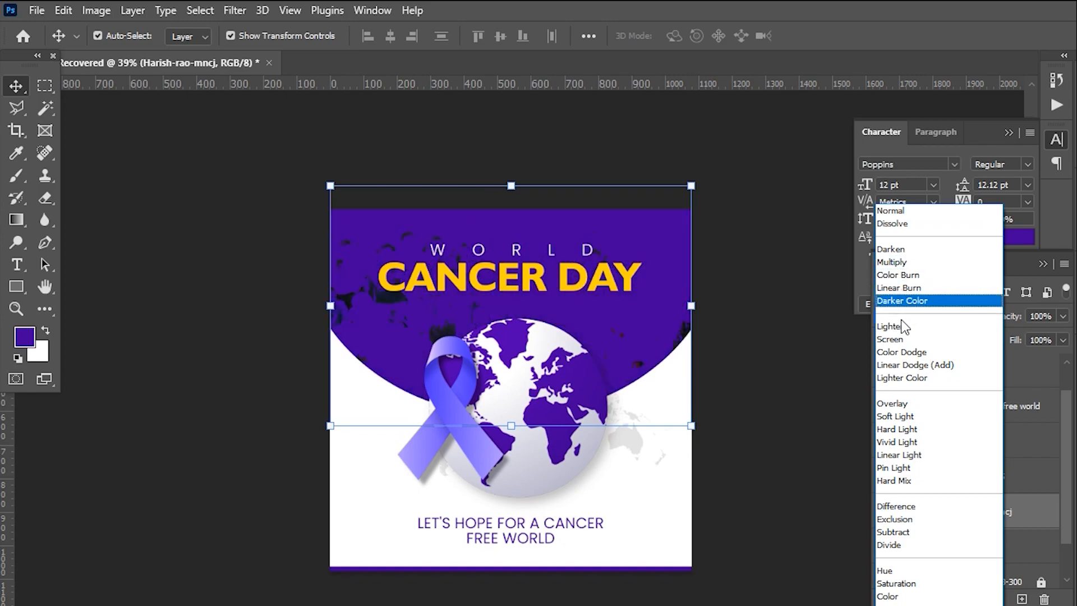
pyautogui.click(895, 417)
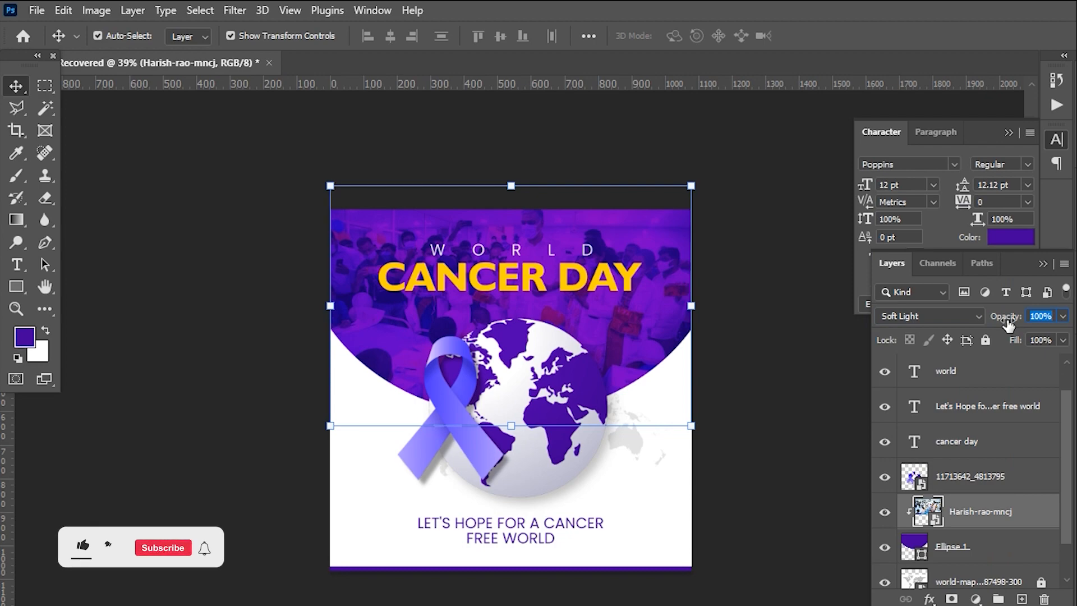
pyautogui.write('20')
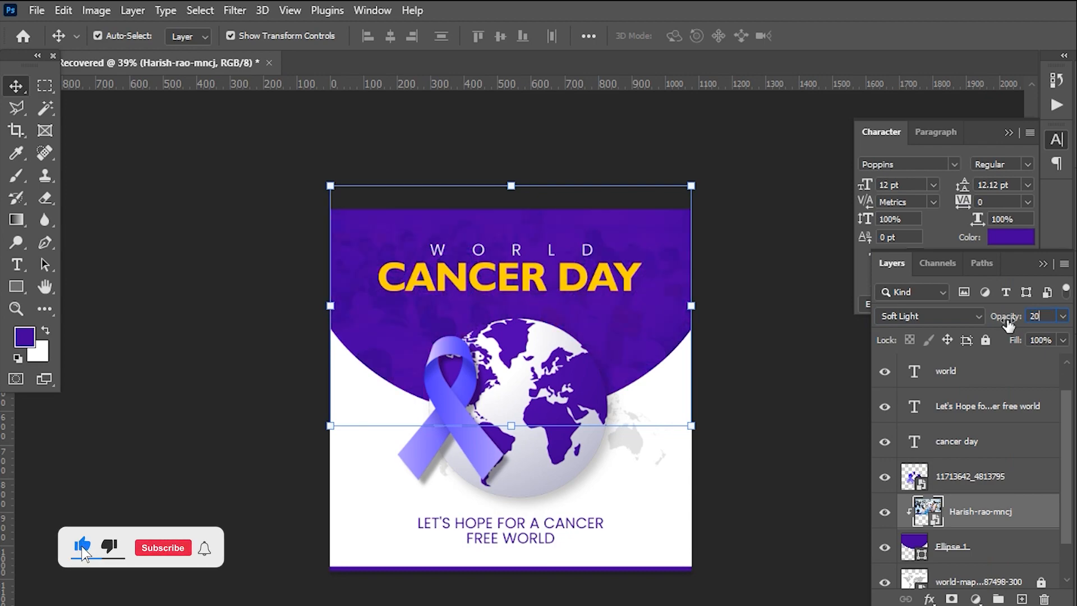
pyautogui.click(1008, 324)
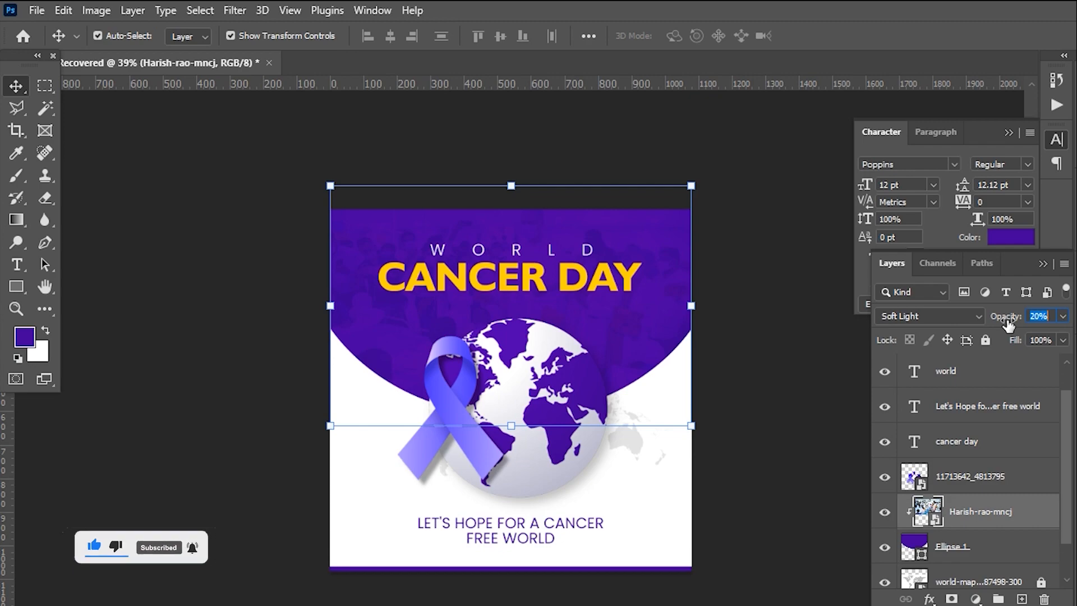
pyautogui.write('50')
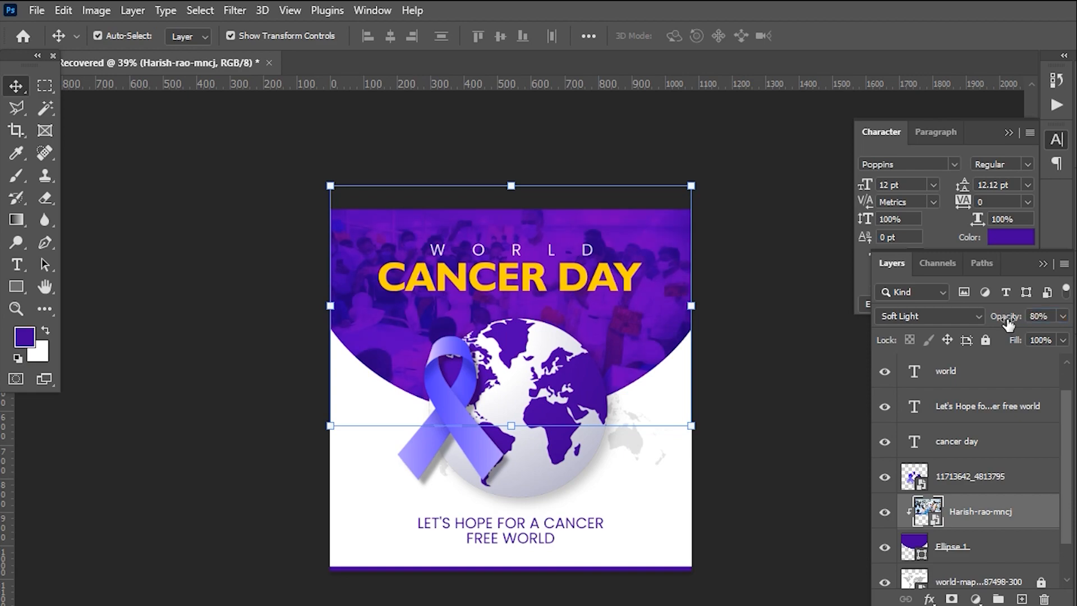
pyautogui.write('70')
pyautogui.press('Return')
# Step: Move the group photo towards the right side of the purple curve and rasterize its layer for erasing
pyautogui.moveTo(651, 318)
pyautogui.mouseDown()
pyautogui.moveTo(721, 337)
pyautogui.moveTo(644, 337)
pyautogui.moveTo(658, 326)
pyautogui.mouseUp()
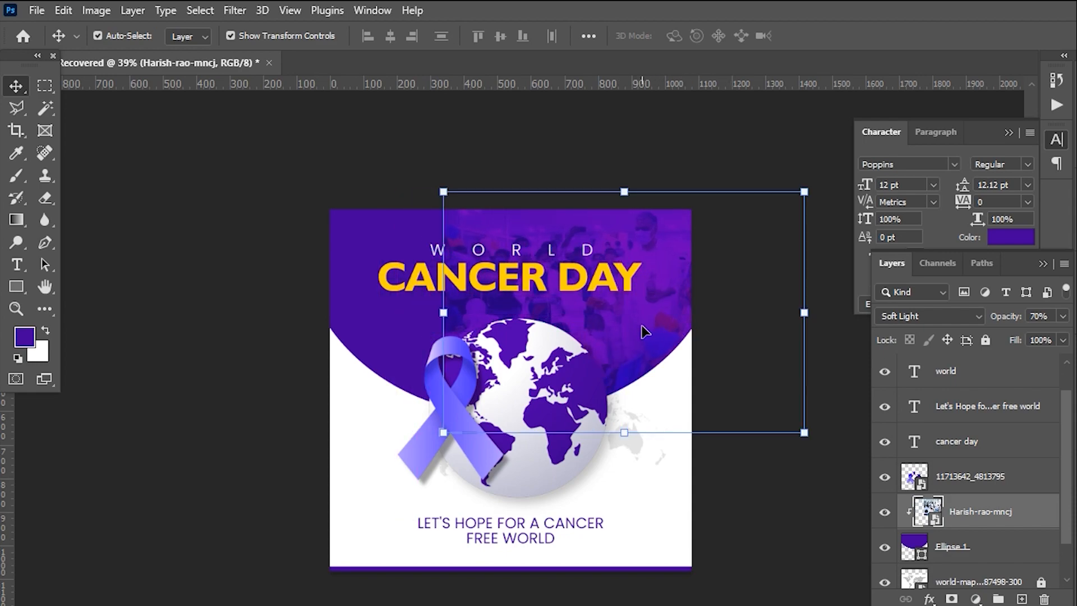
pyautogui.click(643, 327)
pyautogui.click(45, 197)
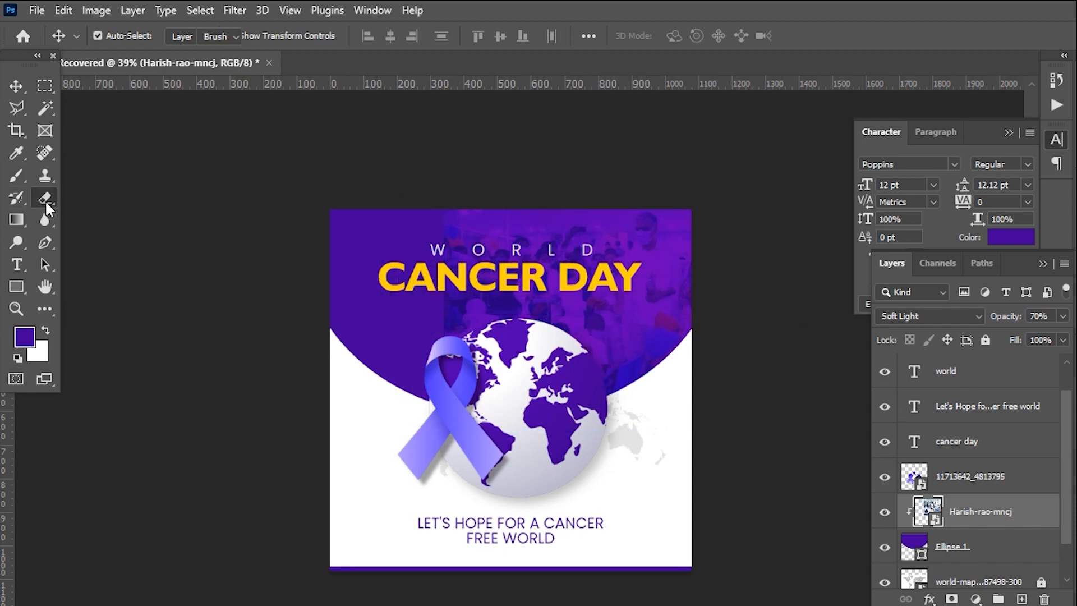
pyautogui.click(635, 331)
pyautogui.click(555, 257)
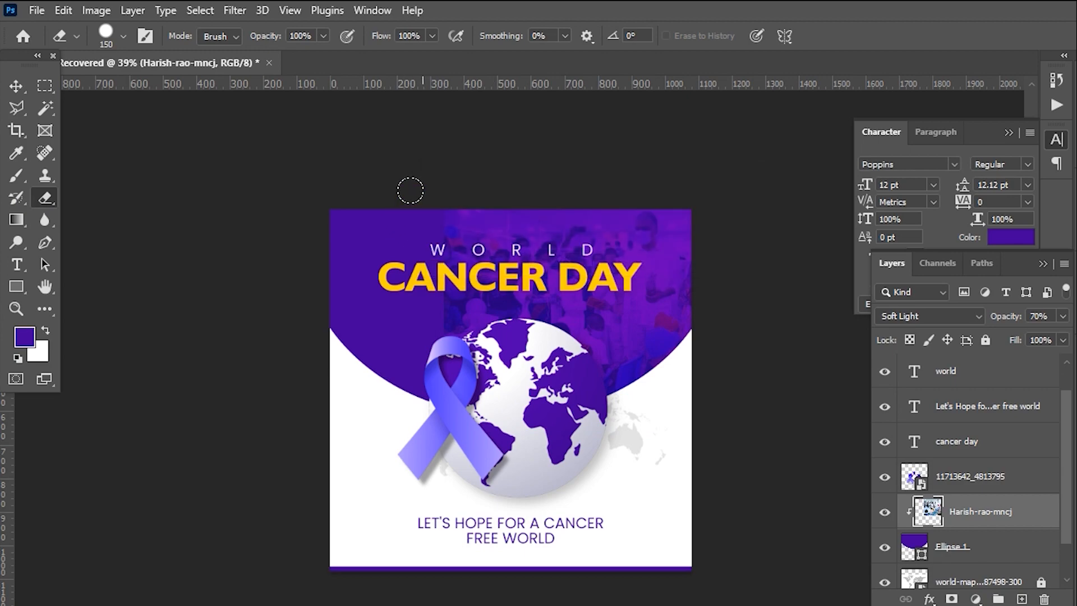
# Step: Fade out the group photo's hard left edge with the Eraser, using a soft round 400 px brush
pyautogui.press(']')
pyautogui.press(']')
pyautogui.press(']')
pyautogui.press(']')
pyautogui.press(']')
pyautogui.press(']')
pyautogui.press(']')
pyautogui.click(124, 36)
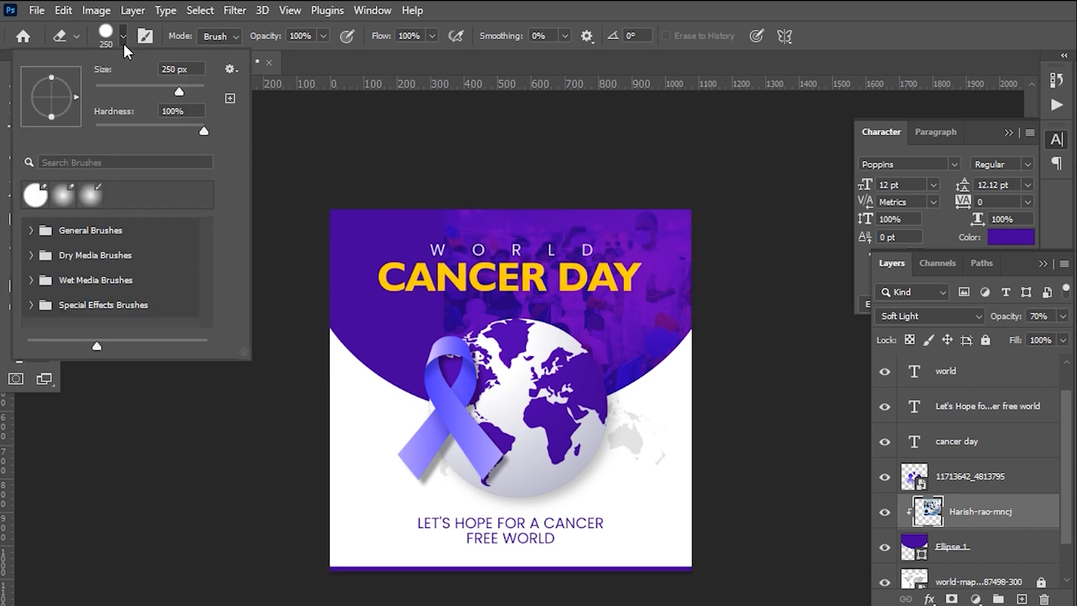
pyautogui.click(66, 196)
pyautogui.press('Return')
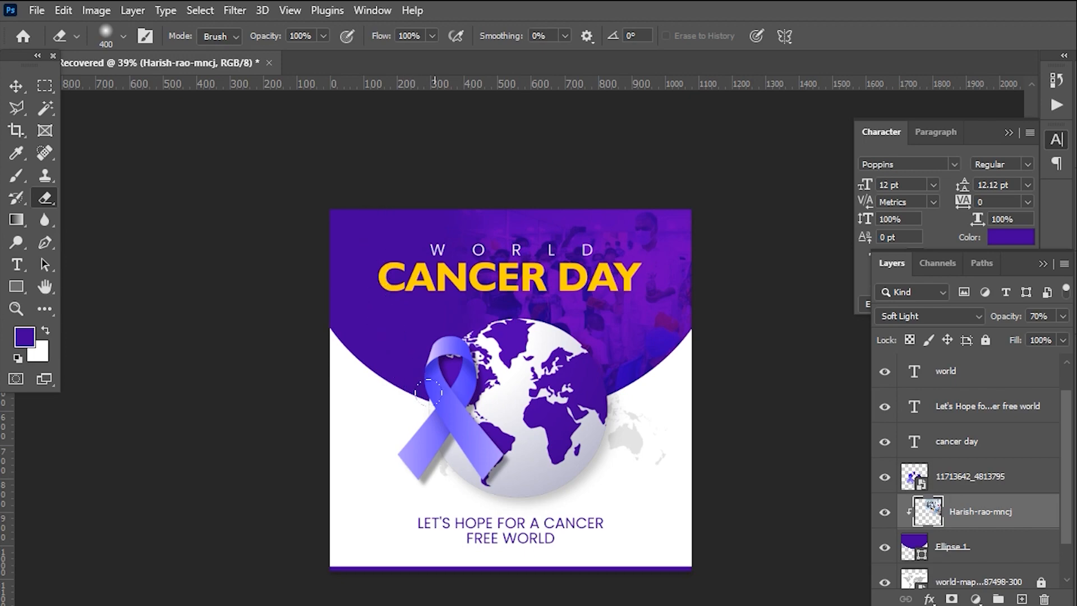
pyautogui.click(16, 86)
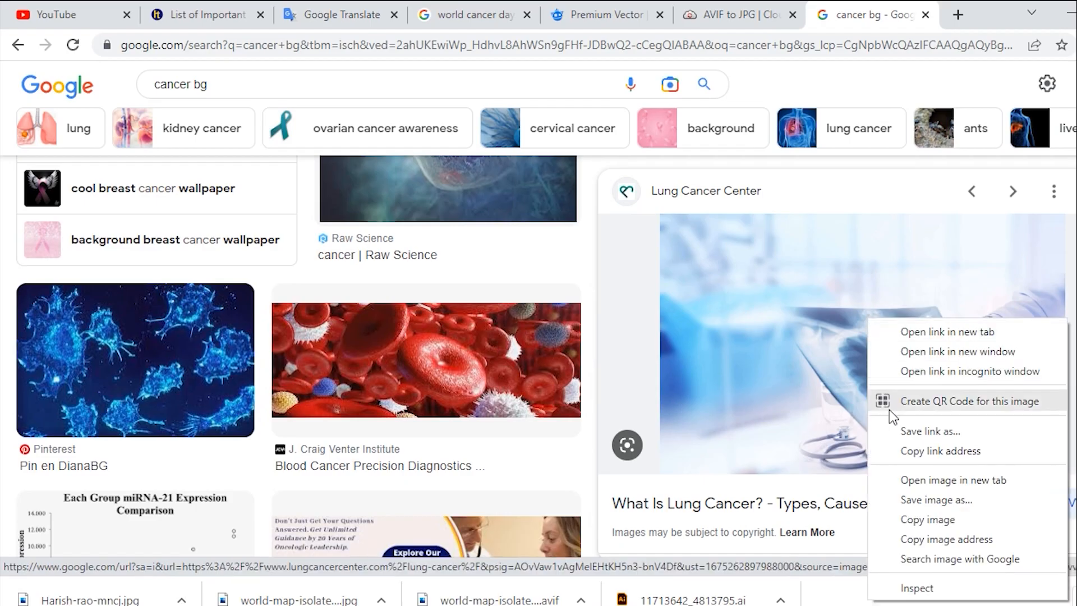
# Step: Copy the Lung Cancer Center X-ray image from the browser's image results and return to the Photoshop design
pyautogui.click(928, 517)
pyautogui.rightClick(835, 415)
pyautogui.click(873, 522)
pyautogui.hotkey('alt', 'Tab')
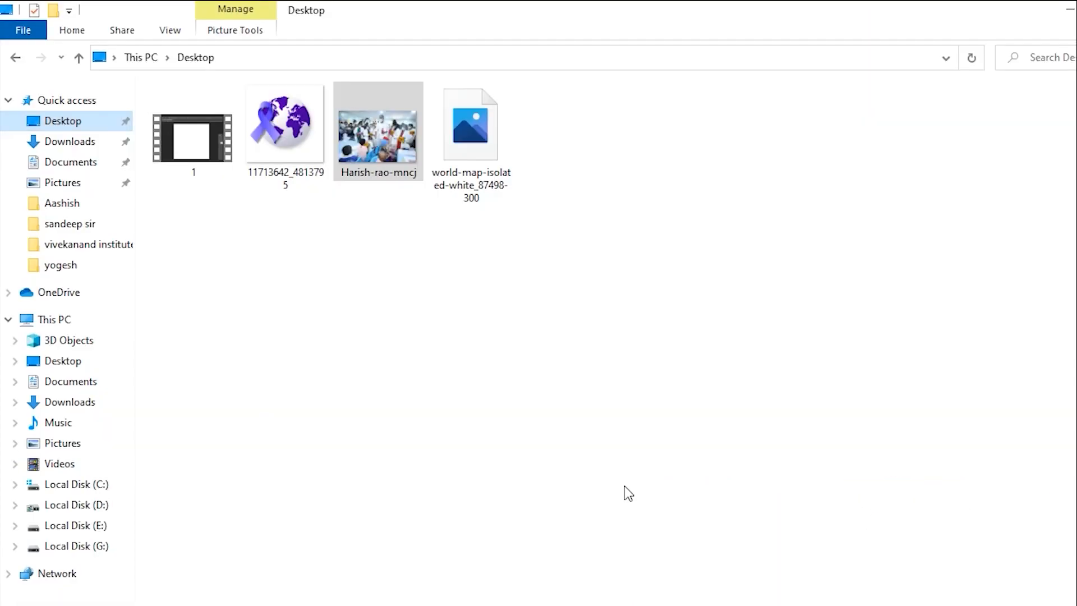
pyautogui.hotkey('alt', 'Tab')
pyautogui.press('Tab')
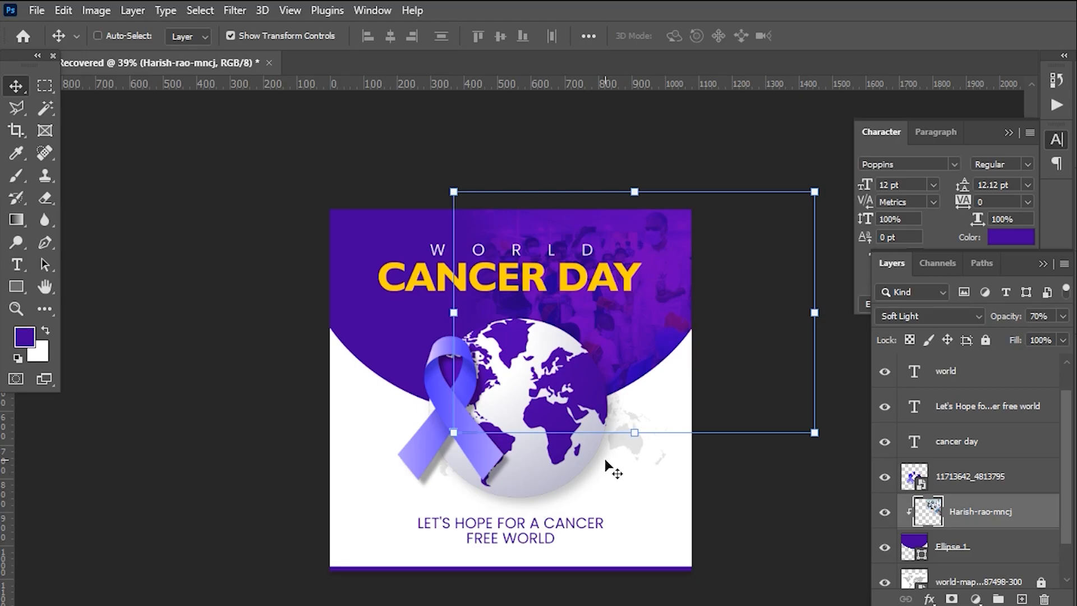
# Step: Paste the X-ray image scaled to about 34% over the curve's left half and clip it to Ellipse 1 beneath the group photo
pyautogui.hotkey('ctrl', 'v')
pyautogui.moveTo(605, 416); pyautogui.dragTo(402, 283)
pyautogui.scroll(-4, 520, 264)
pyautogui.moveTo(807, 161); pyautogui.dragTo(522, 250)
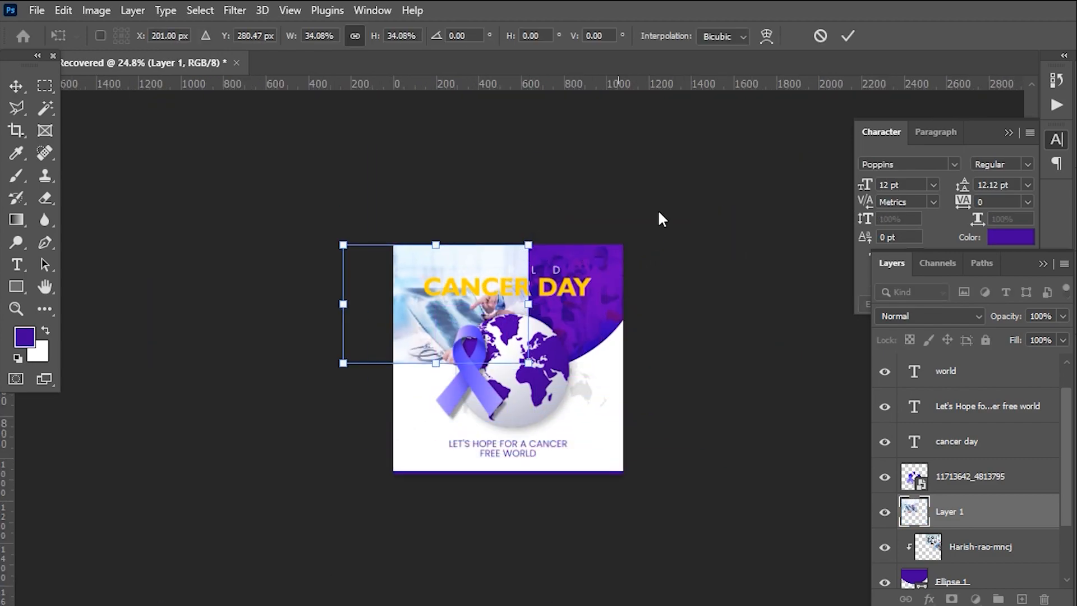
pyautogui.click(847, 35)
pyautogui.scroll(-2, 971, 493)
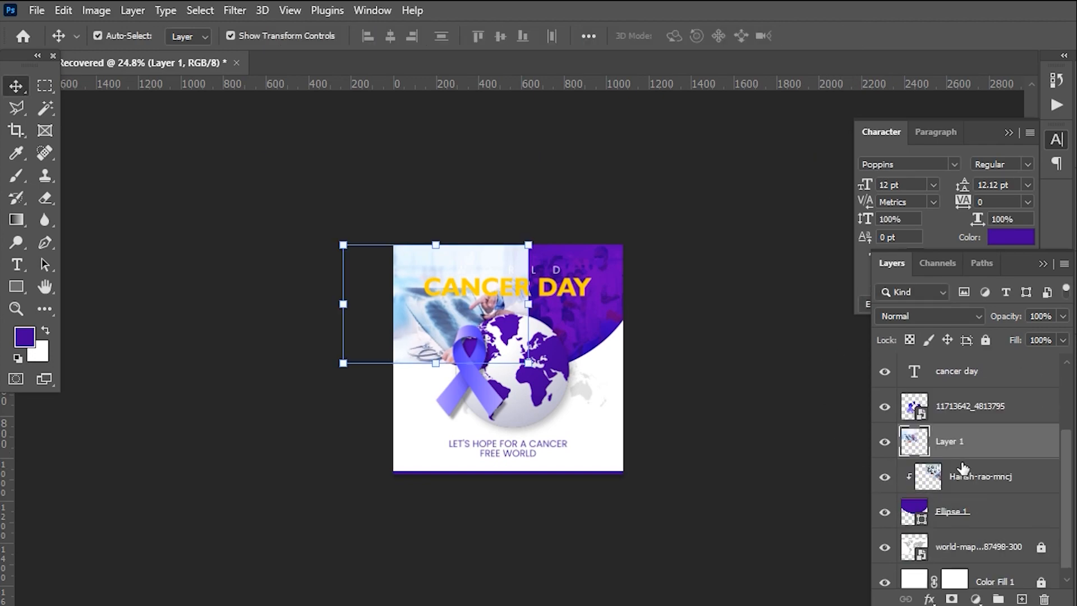
pyautogui.moveTo(962, 440); pyautogui.dragTo(957, 494)
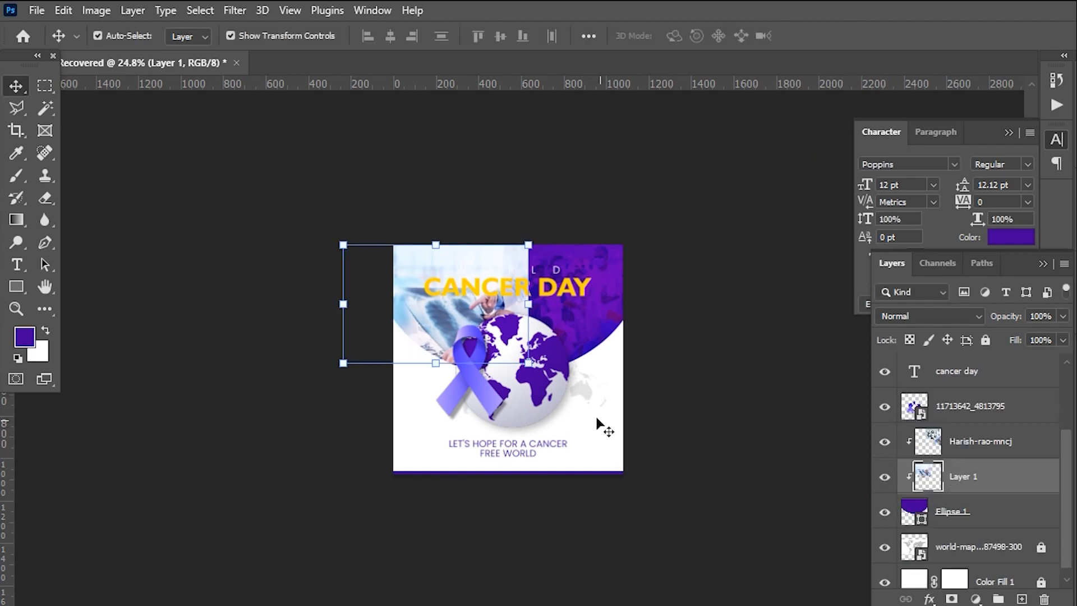
# Step: Soften the X-ray image's right edge with the soft 400 px Eraser
pyautogui.scroll(3, 486, 324)
pyautogui.click(45, 203)
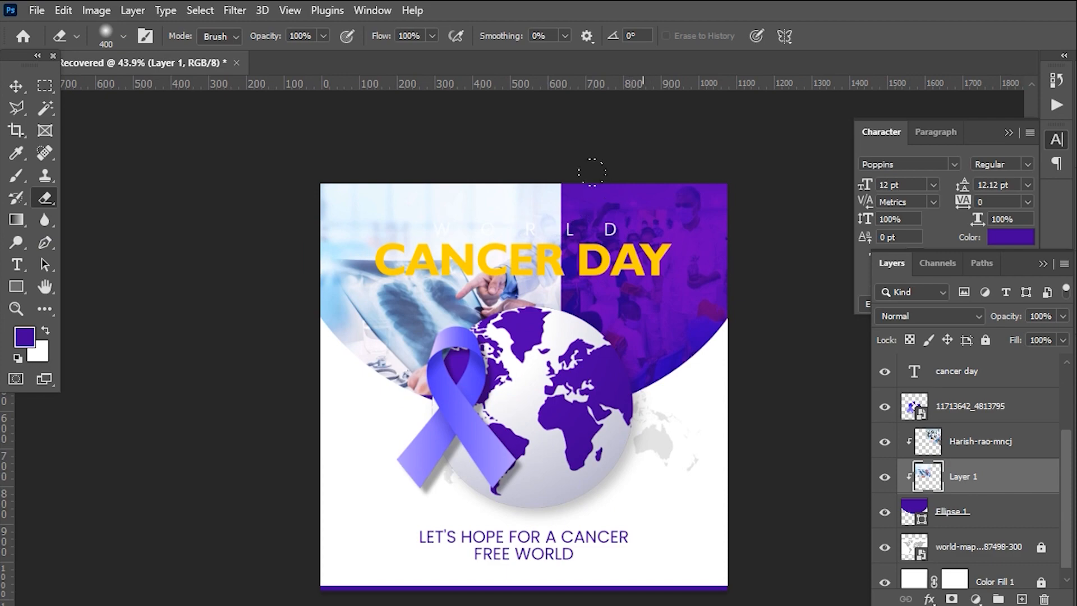
pyautogui.moveTo(533, 191)
pyautogui.mouseDown()
pyautogui.moveTo(536, 269)
pyautogui.moveTo(551, 153)
pyautogui.moveTo(536, 339)
pyautogui.mouseUp()
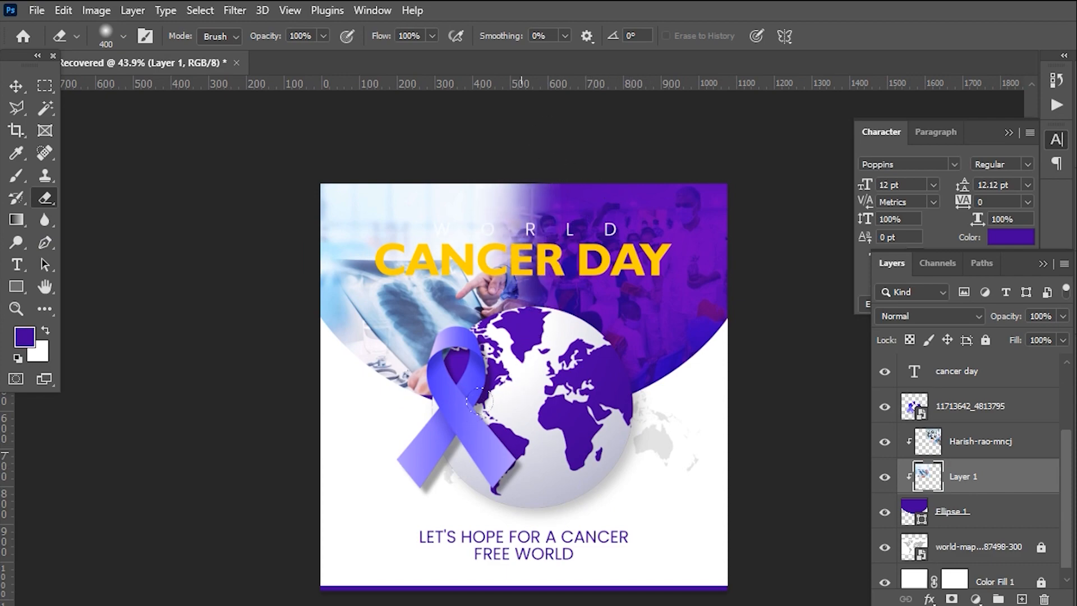
# Step: Shift the X-ray image slightly left within the curve and set its blend mode to Multiply
pyautogui.click(18, 88)
pyautogui.moveTo(394, 308); pyautogui.dragTo(373, 308)
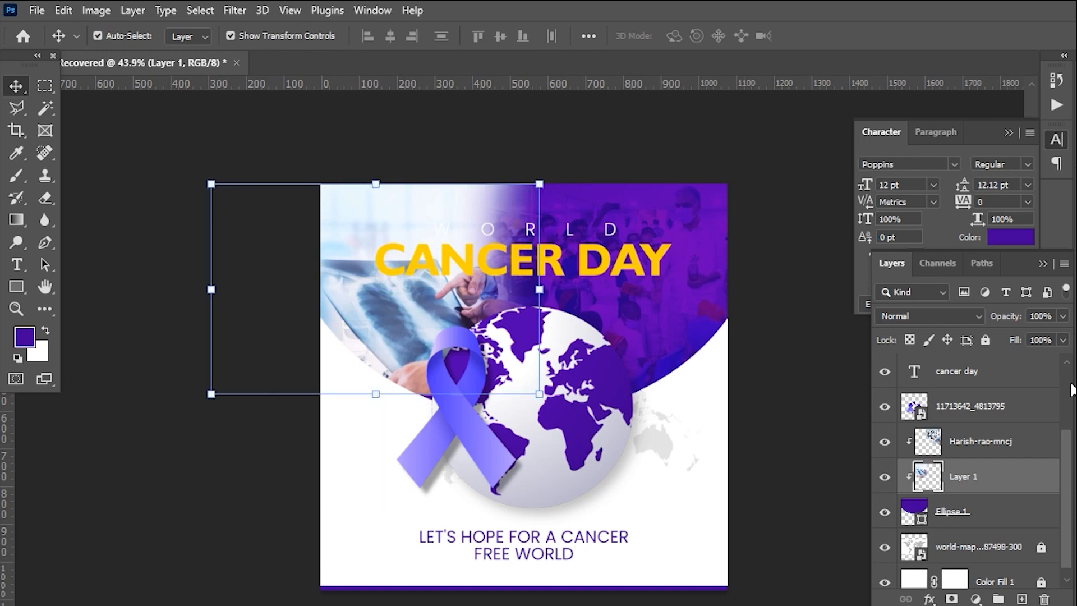
pyautogui.click(940, 317)
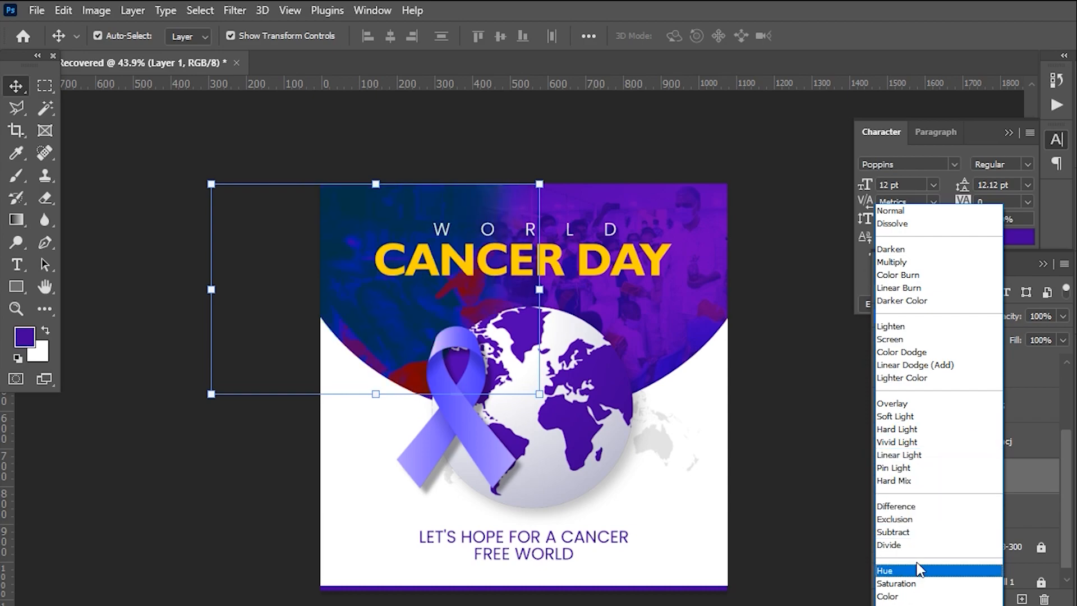
pyautogui.click(901, 262)
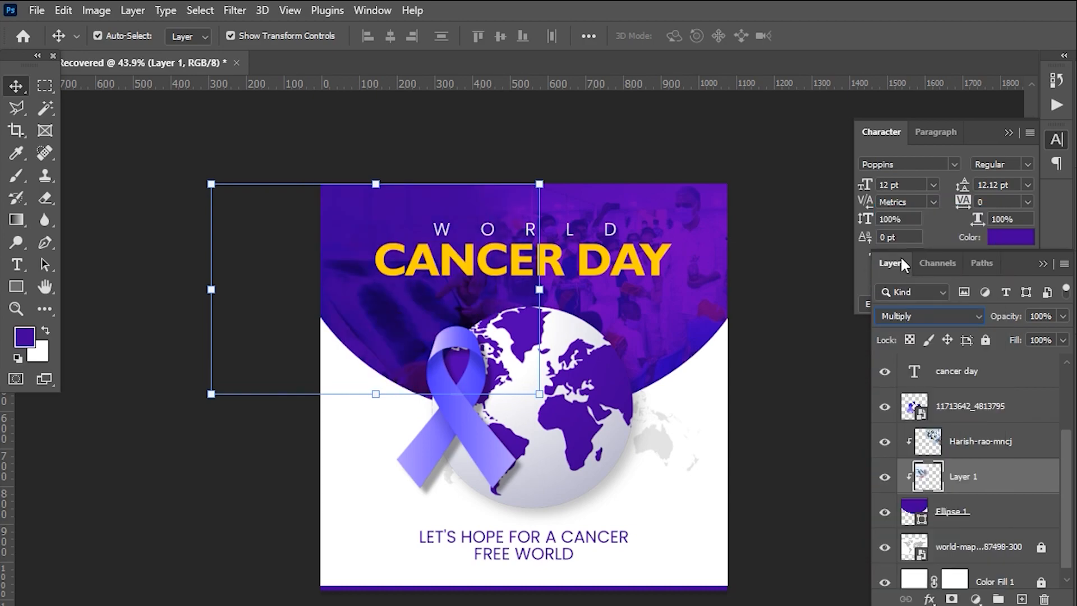
pyautogui.hotkey('shift', 'alt', 'n')
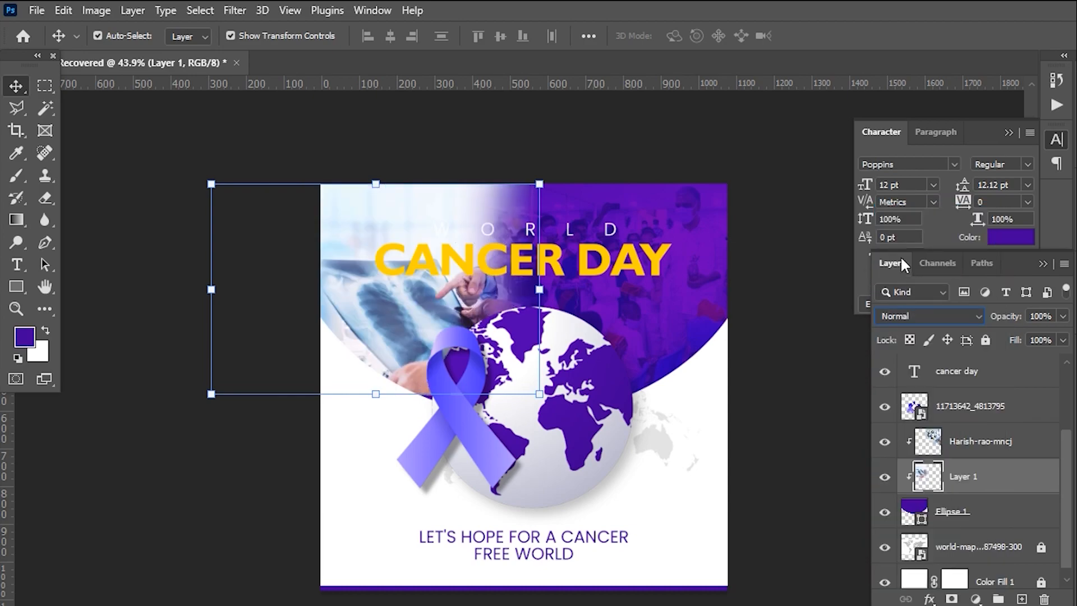
pyautogui.click(800, 415)
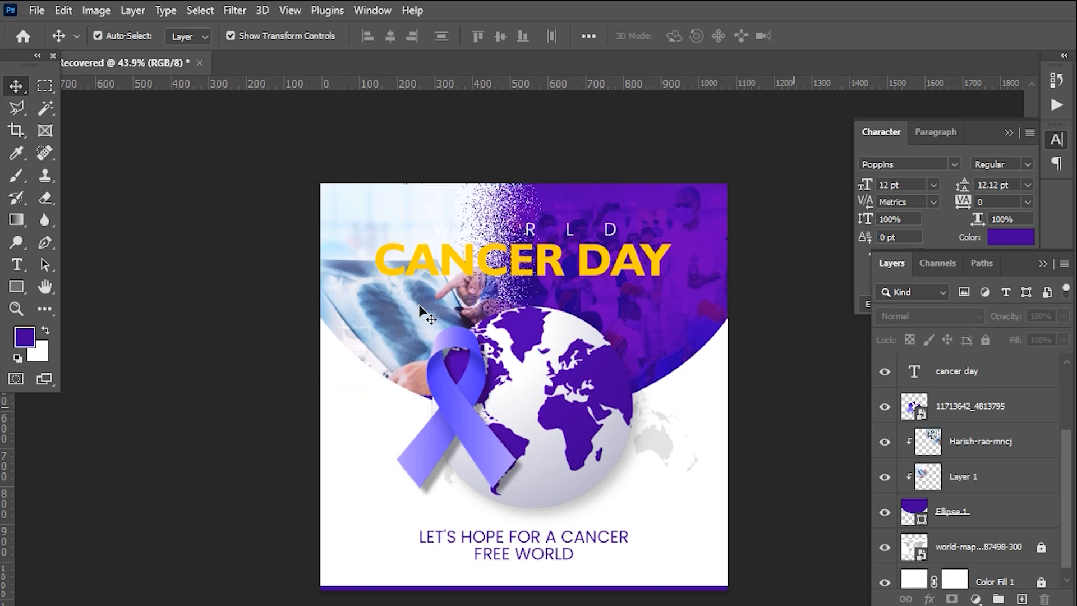
pyautogui.click(346, 295)
pyautogui.click(948, 317)
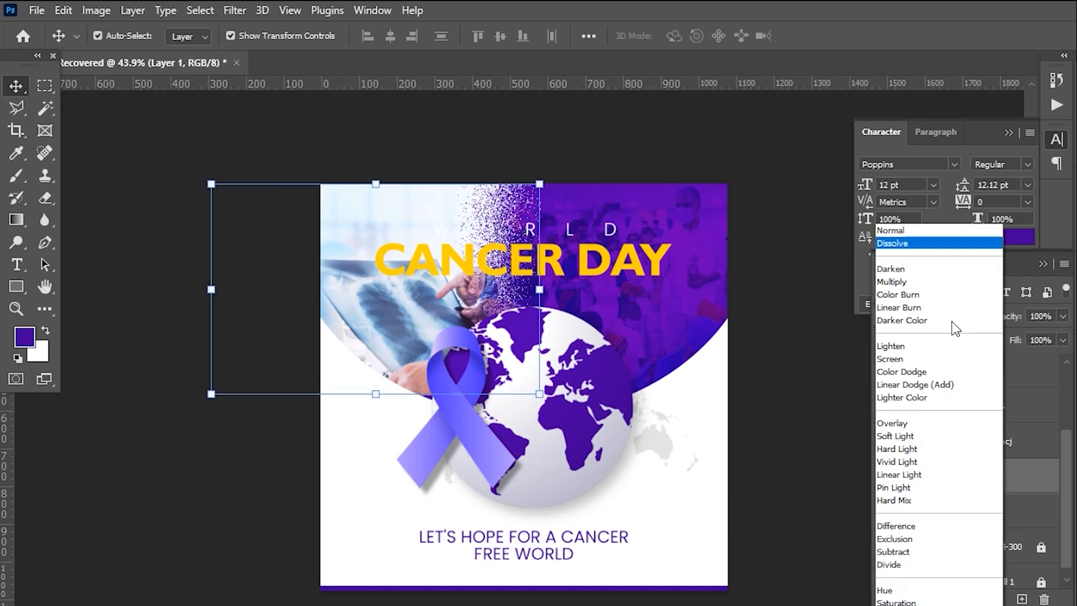
pyautogui.click(900, 264)
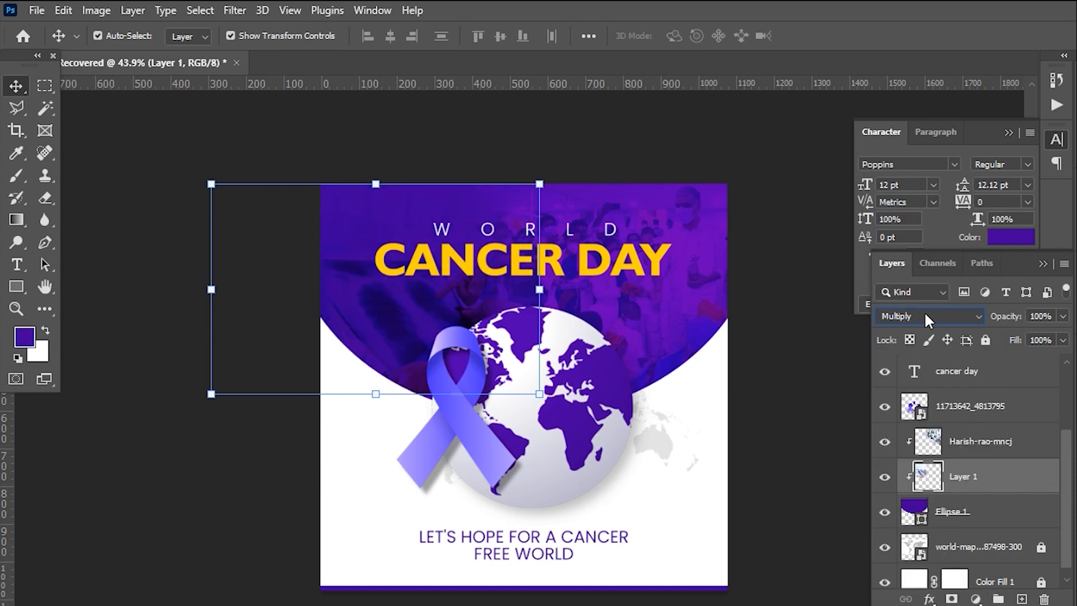
# Step: Enlarge the X-ray image to about 115%, nudge it down slightly and lower its opacity to 50%
pyautogui.moveTo(541, 184); pyautogui.dragTo(564, 168)
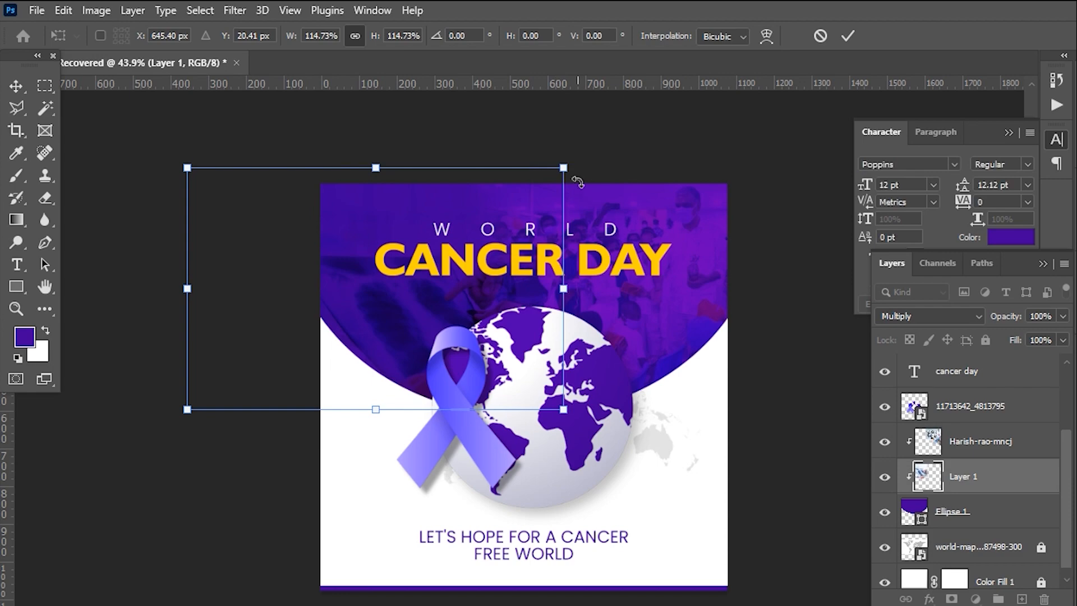
pyautogui.hotkey('shift', 'Down')
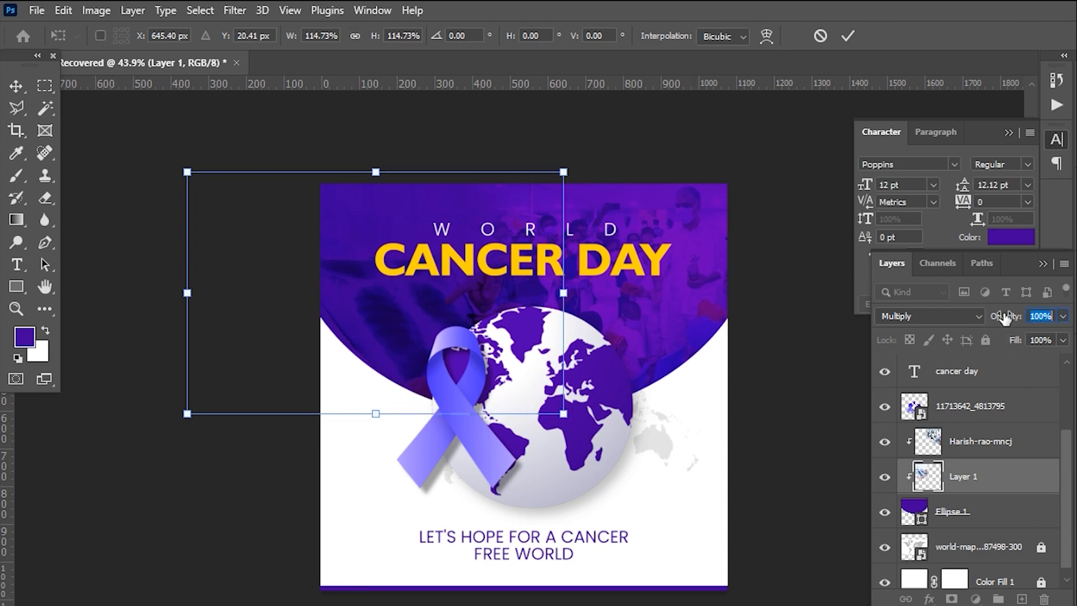
pyautogui.write('50')
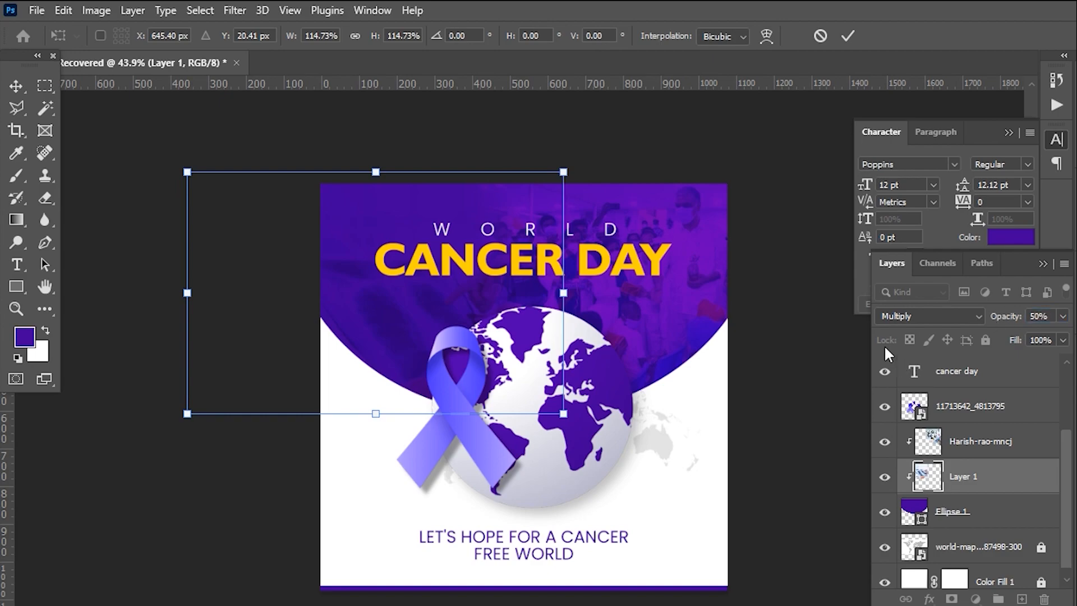
pyautogui.click(847, 36)
pyautogui.keyDown('ctrl'); pyautogui.click(801, 251); pyautogui.keyUp('ctrl')
pyautogui.scroll(-3, 634, 315)
pyautogui.scroll(1, 606, 302)
pyautogui.hotkey('ctrl', 's')
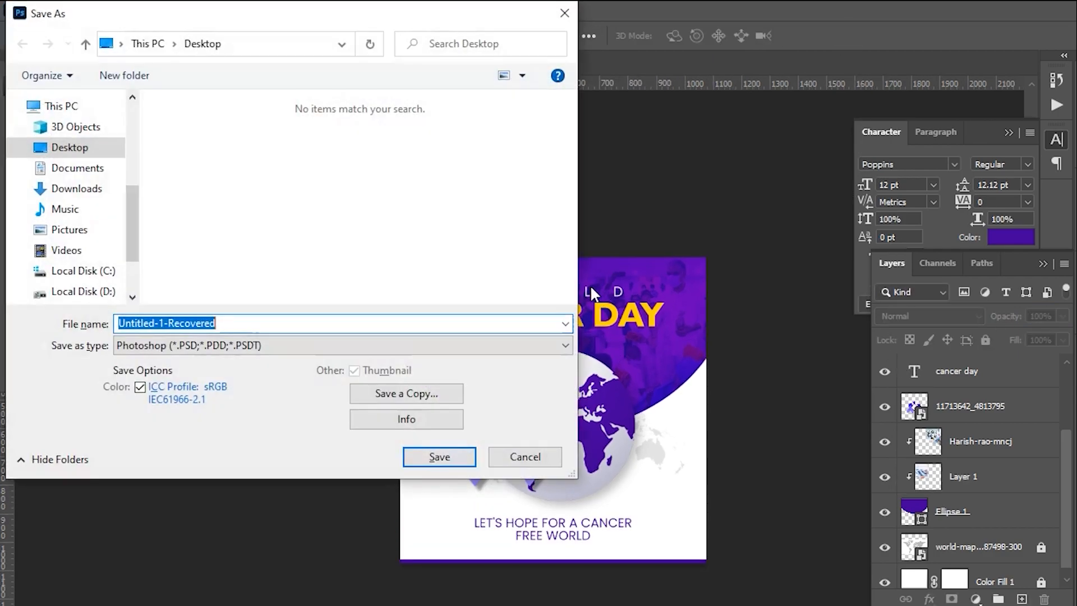
pyautogui.click(522, 455)
pyautogui.scroll(-2, 723, 409)
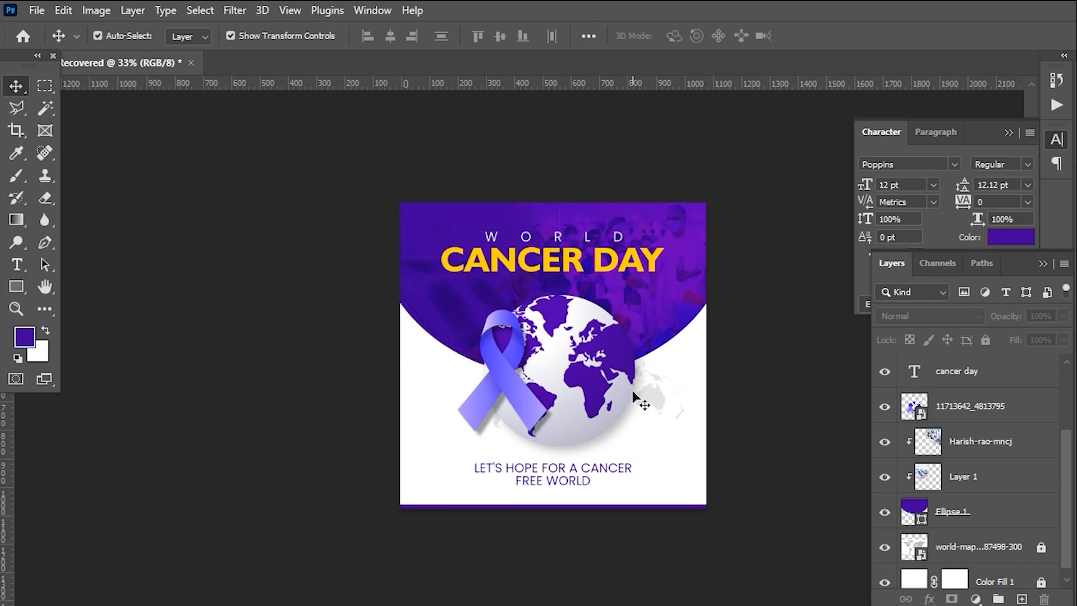
# Step: Switch to the window holding the Indo Graphic logo file and place the logo into the Photoshop design
pyautogui.hotkey('alt', 'Tab')
pyautogui.moveTo(283, 132); pyautogui.dragTo(488, 449)
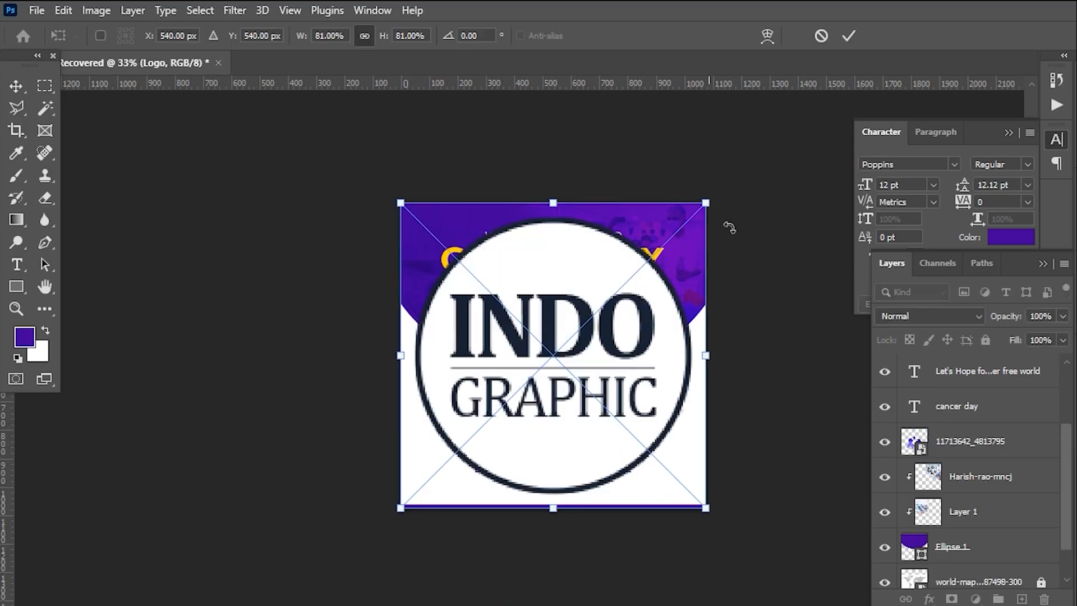
pyautogui.click(848, 36)
# Step: Scale the logo down to about 9% and move it into the post's upper-left corner
pyautogui.scroll(3, 627, 245)
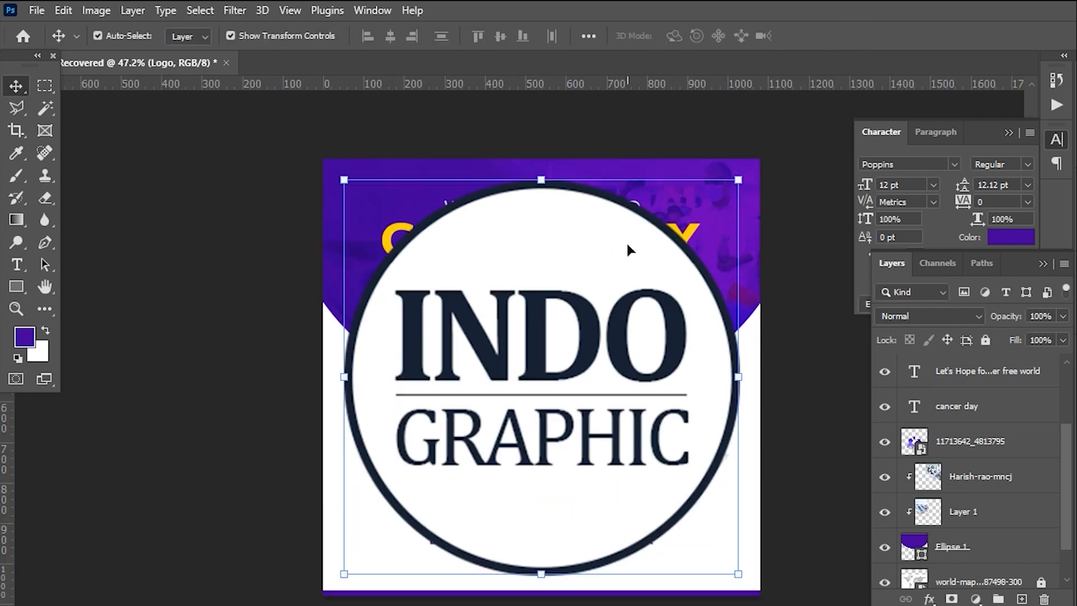
pyautogui.click(739, 180)
pyautogui.moveTo(758, 156); pyautogui.dragTo(615, 397)
pyautogui.moveTo(542, 387); pyautogui.dragTo(364, 199)
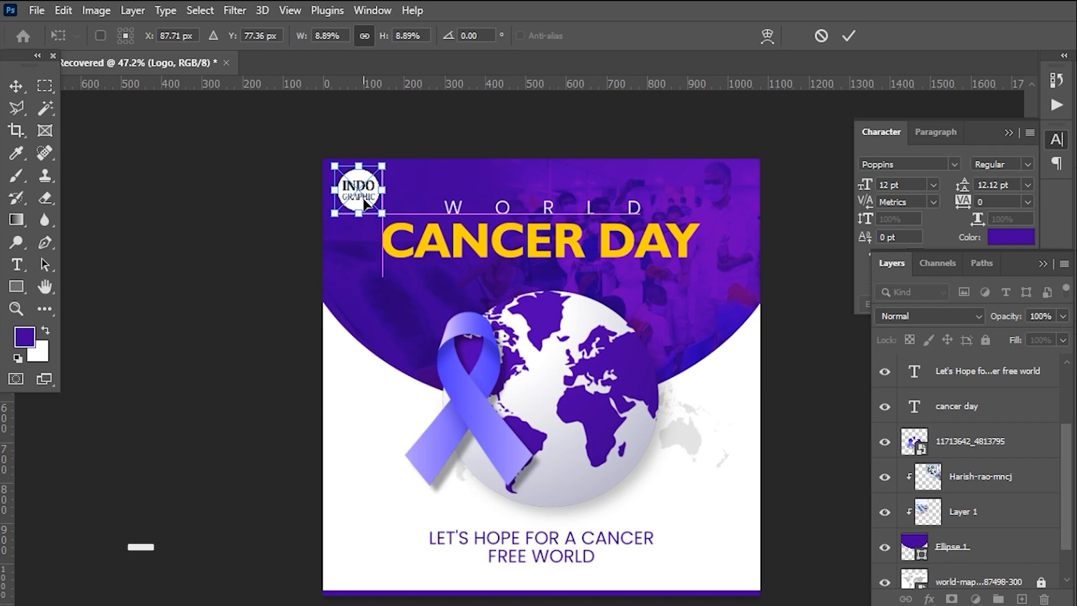
pyautogui.press('Return')
# Step: Shrink the logo further to about 7% and move it closer to the post's upper-left corner
pyautogui.scroll(5, 357, 168)
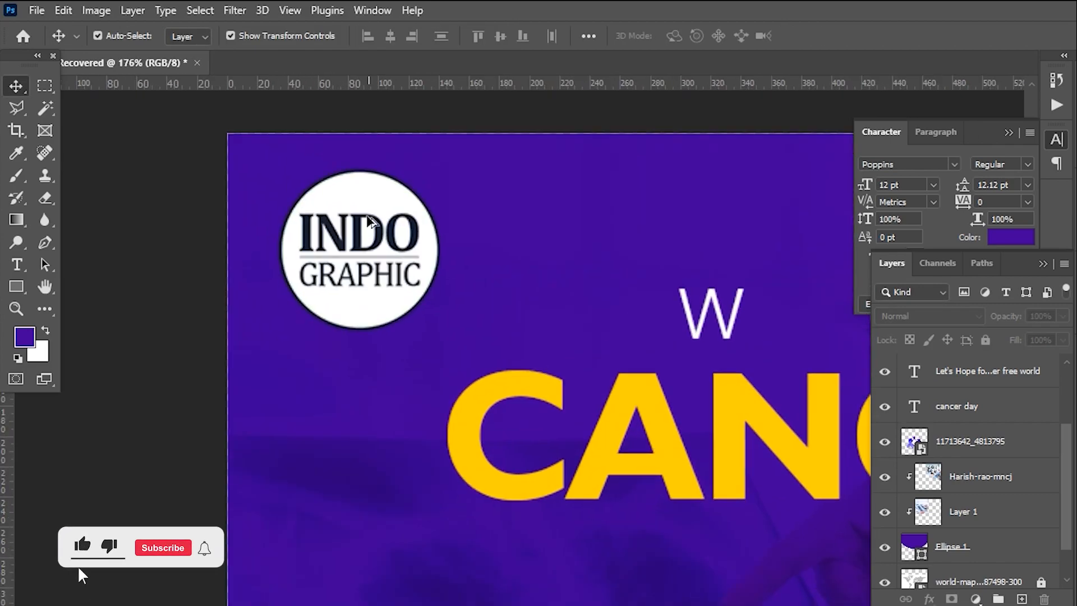
pyautogui.click(369, 220)
pyautogui.moveTo(438, 169)
pyautogui.mouseDown()
pyautogui.moveTo(455, 157)
pyautogui.moveTo(438, 185)
pyautogui.mouseUp()
pyautogui.moveTo(348, 242); pyautogui.dragTo(322, 220)
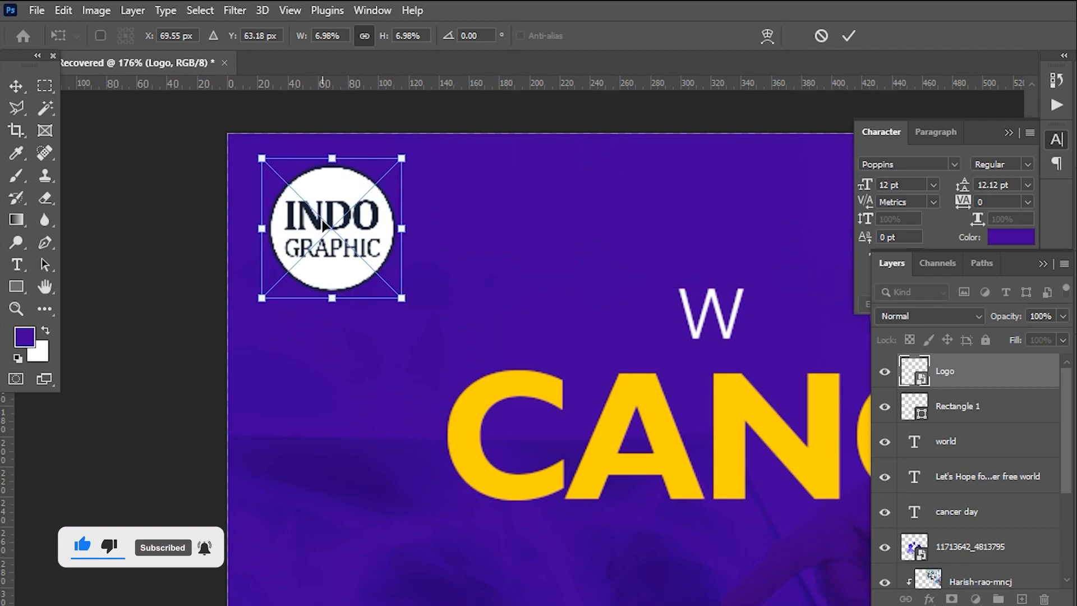
pyautogui.press('Return')
pyautogui.click(208, 316)
# Step: Examine the whole post, checking the logo's placement and the overall balance of heading, globe and tagline
pyautogui.scroll(-7, 233, 295)
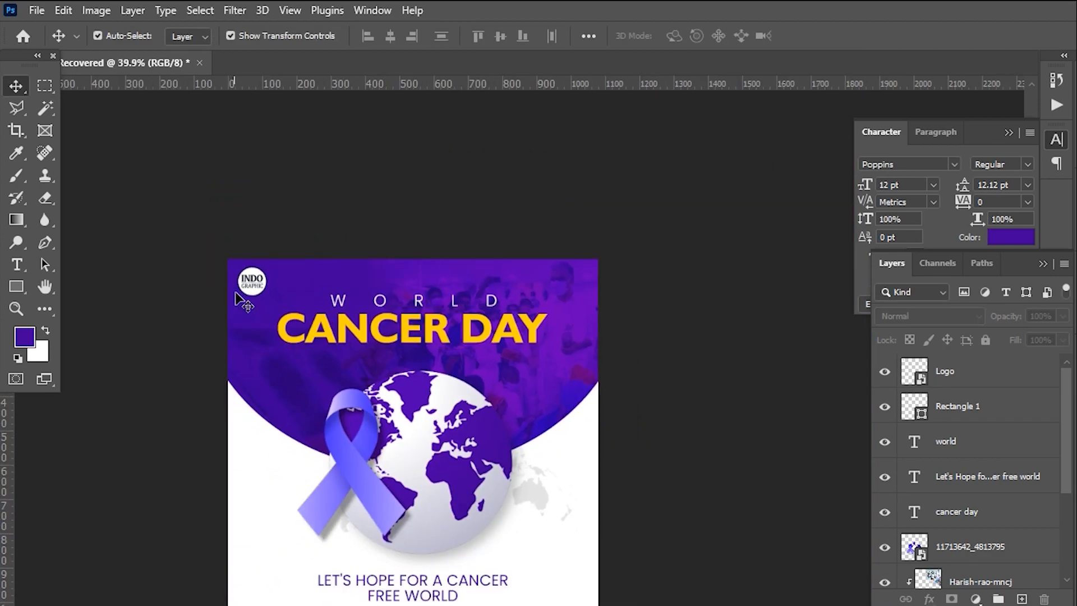
pyautogui.click(249, 288)
pyautogui.click(606, 226)
pyautogui.scroll(-3, 598, 243)
pyautogui.scroll(2, 420, 283)
pyautogui.scroll(-2, 500, 431)
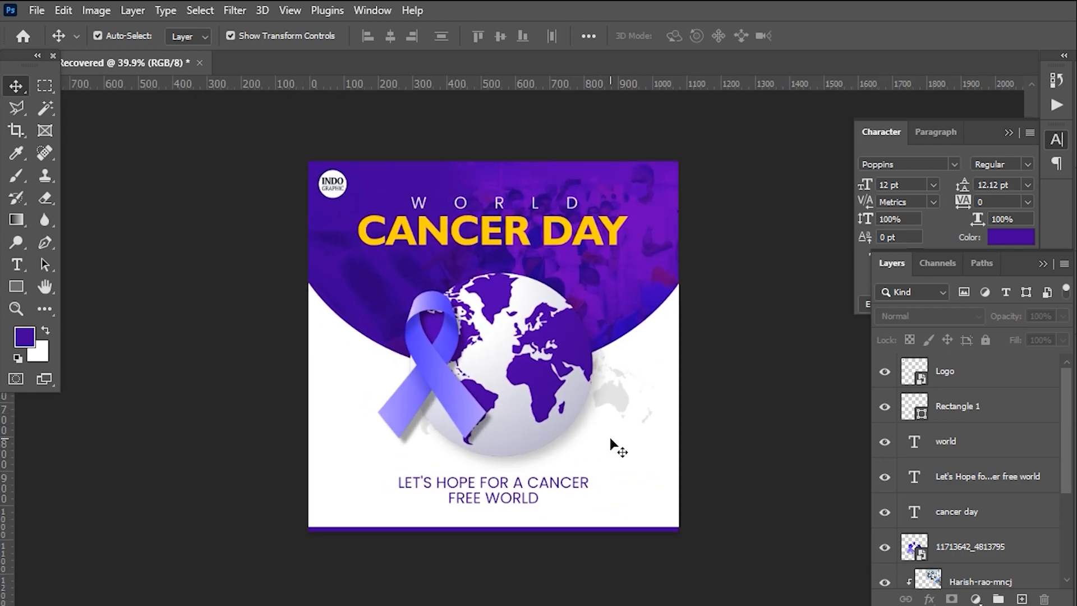
pyautogui.scroll(1, 563, 455)
pyautogui.scroll(-1, 581, 470)
pyautogui.scroll(1, 539, 397)
pyautogui.scroll(1, 539, 397)
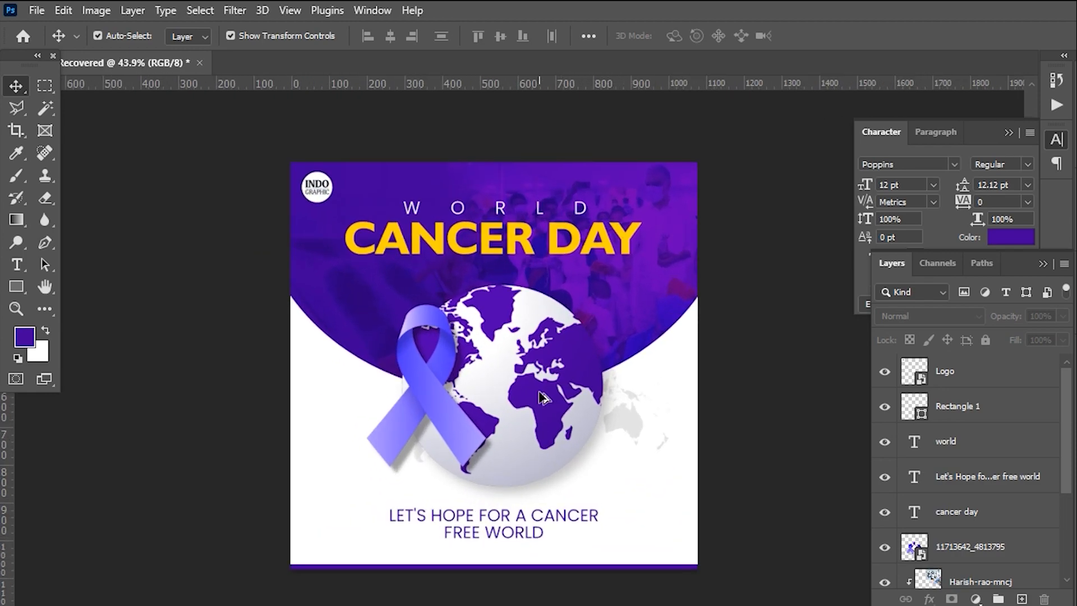